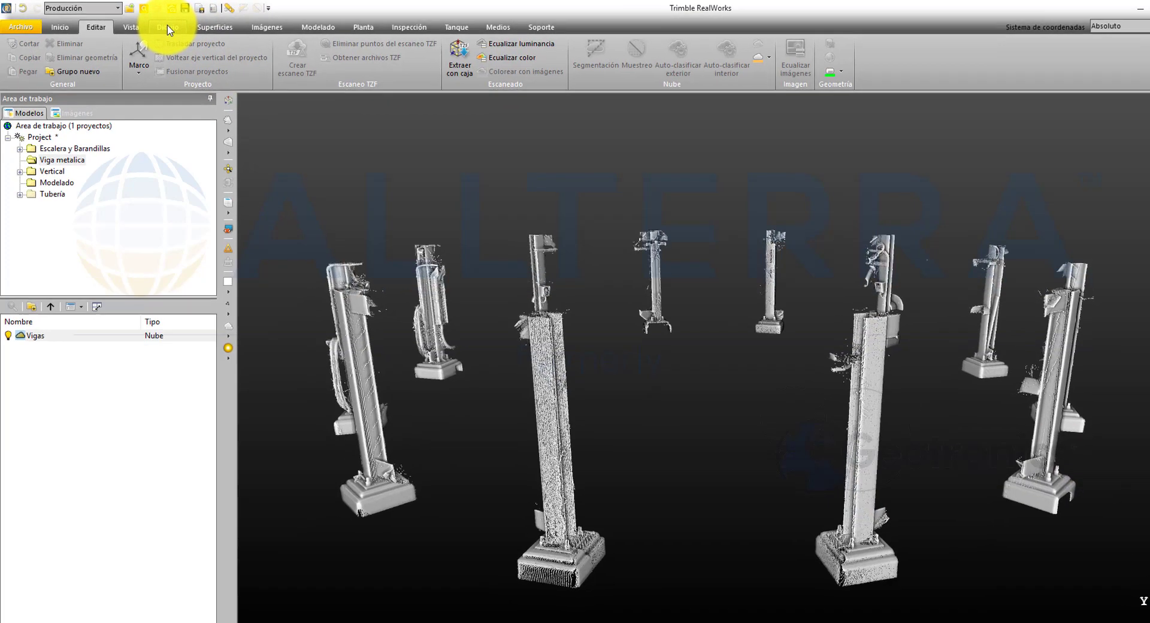
Display the whole ring of beams from the top view in parallel instead of perspective projection.
click(167, 30)
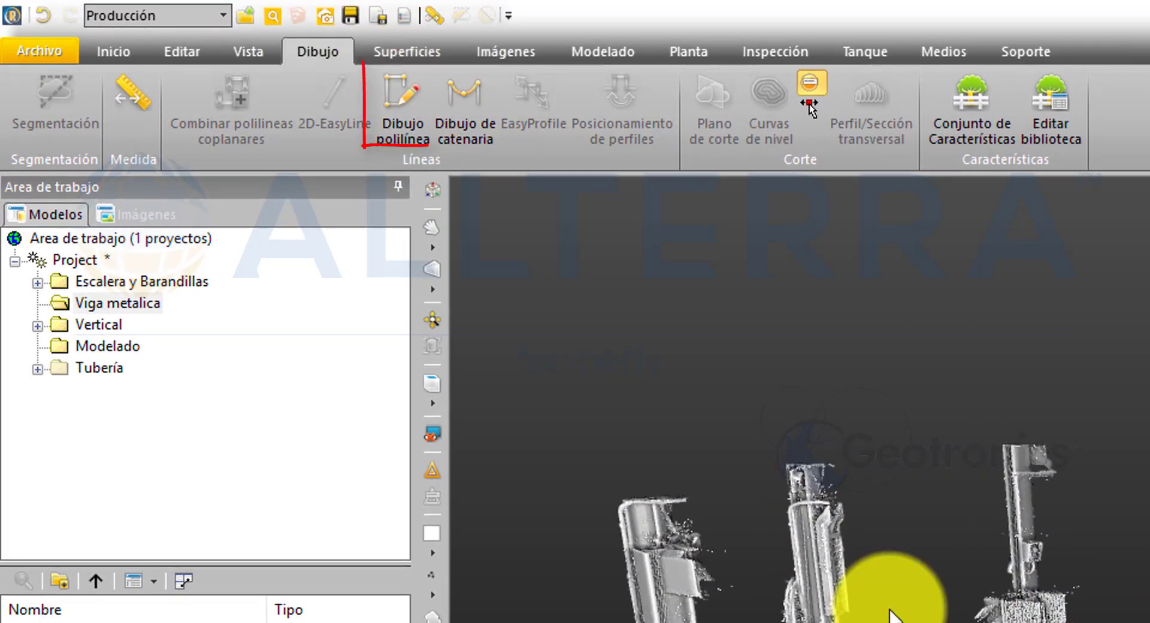
click(432, 386)
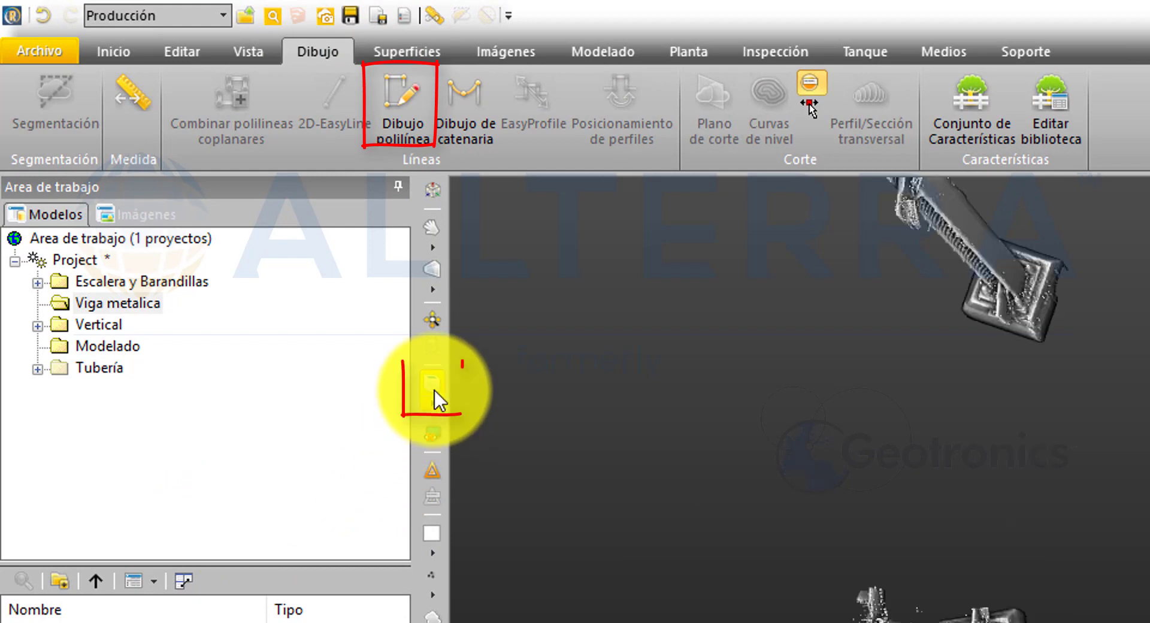
click(429, 285)
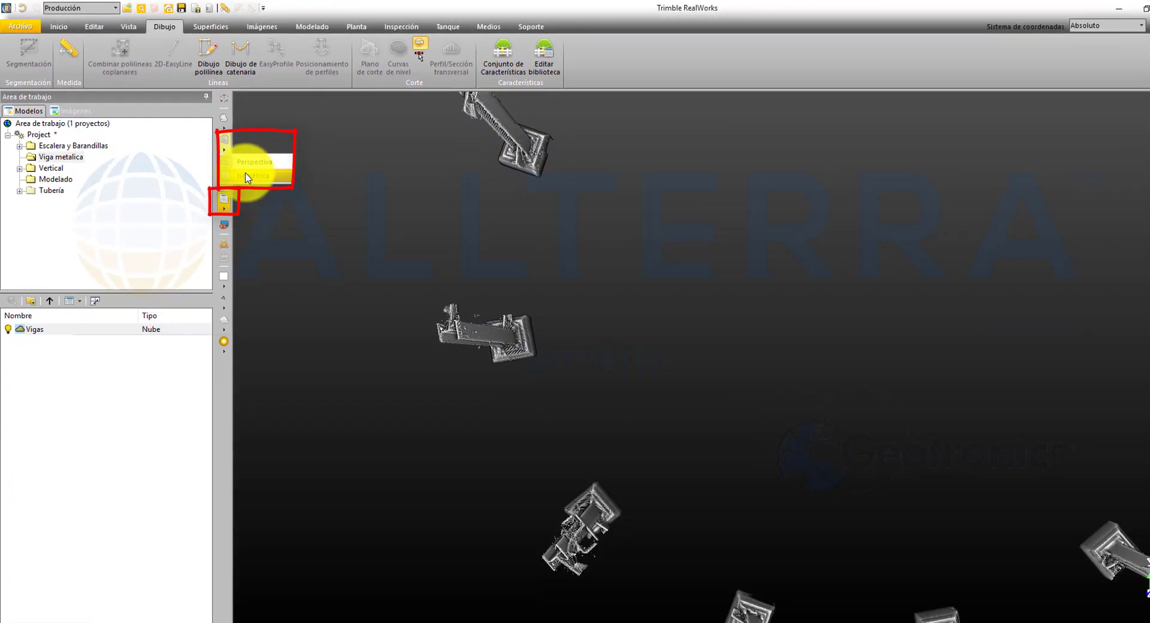
click(482, 340)
scroll(311, 329, down, 3)
scroll(462, 321, down, 2)
scroll(465, 269, up, 2)
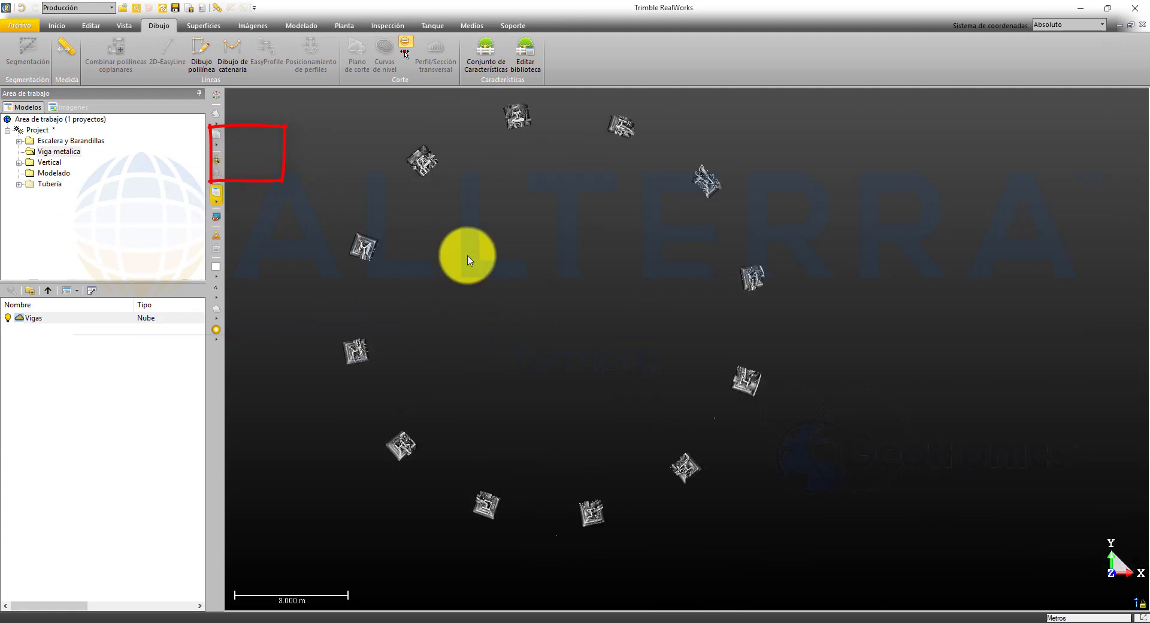
Start the polyline drawing tool, display its 2D grid and move the Dibujo toolbar clear of the point cloud.
click(208, 54)
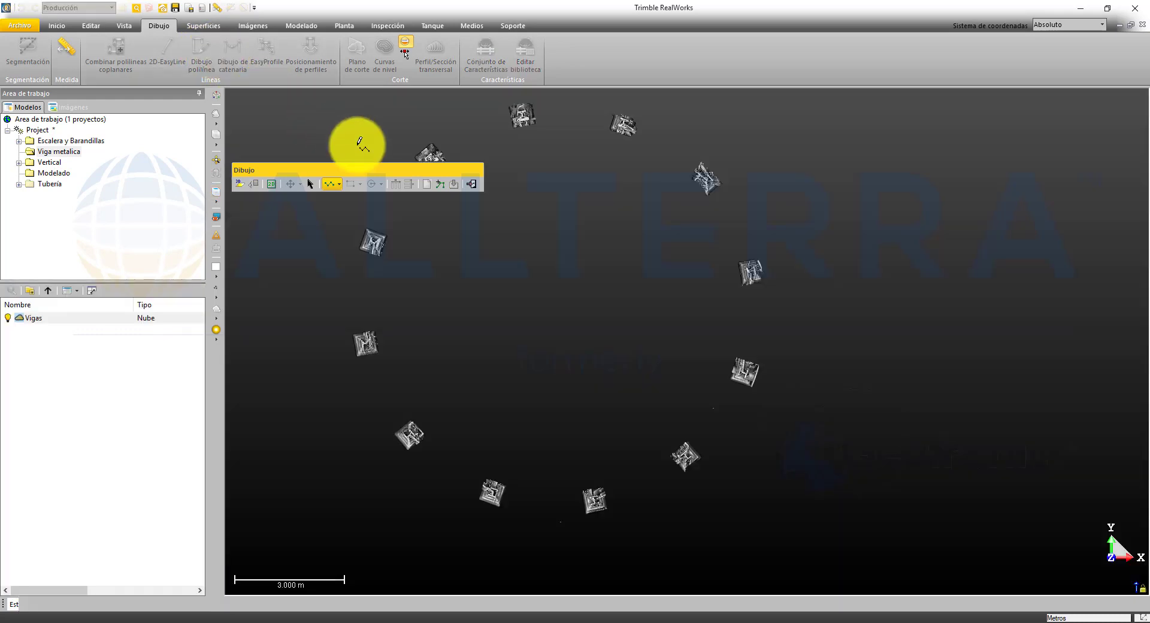
click(273, 185)
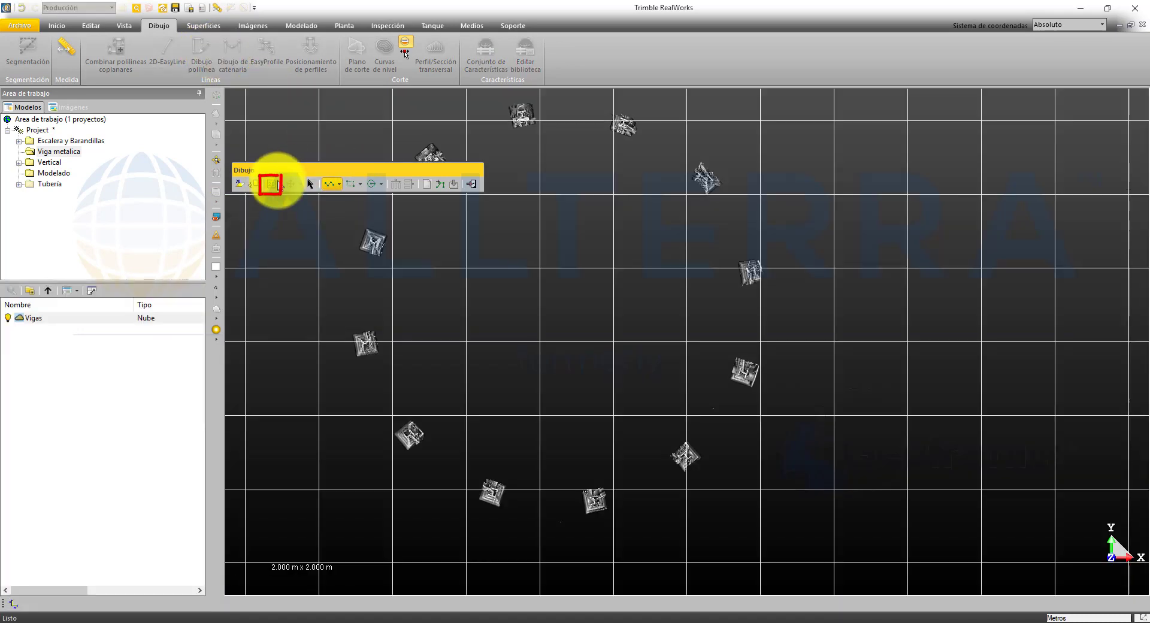
drag(251, 171, 189, 115)
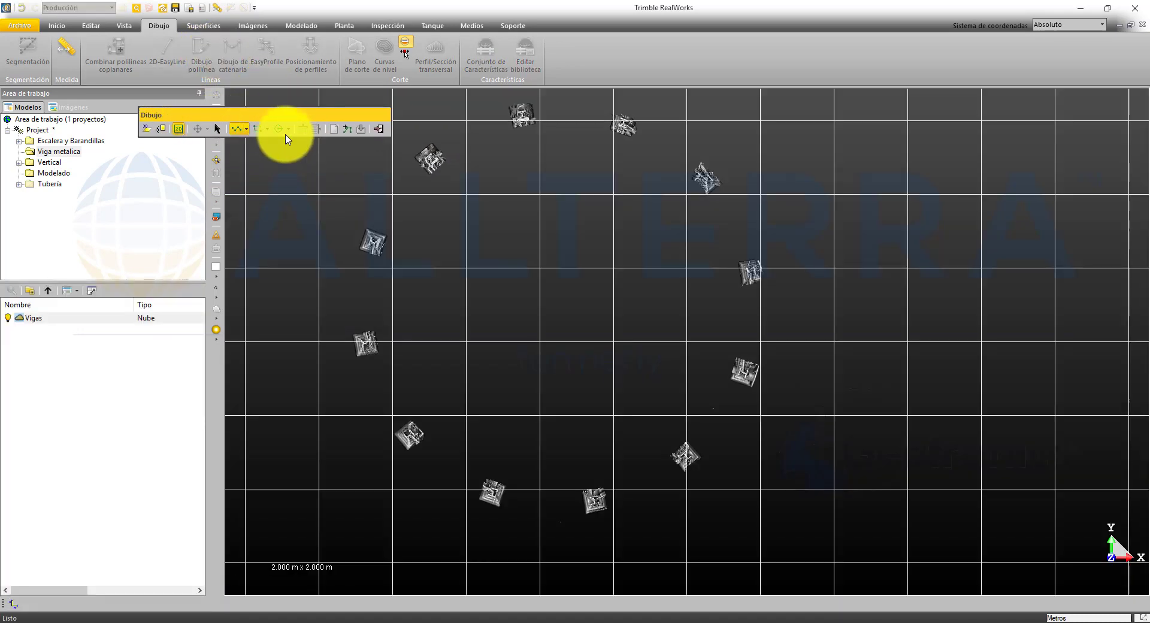
Draw a circle defined by its diameter between the web centres of two opposite beams, enclosing about 89.5 m².
click(288, 128)
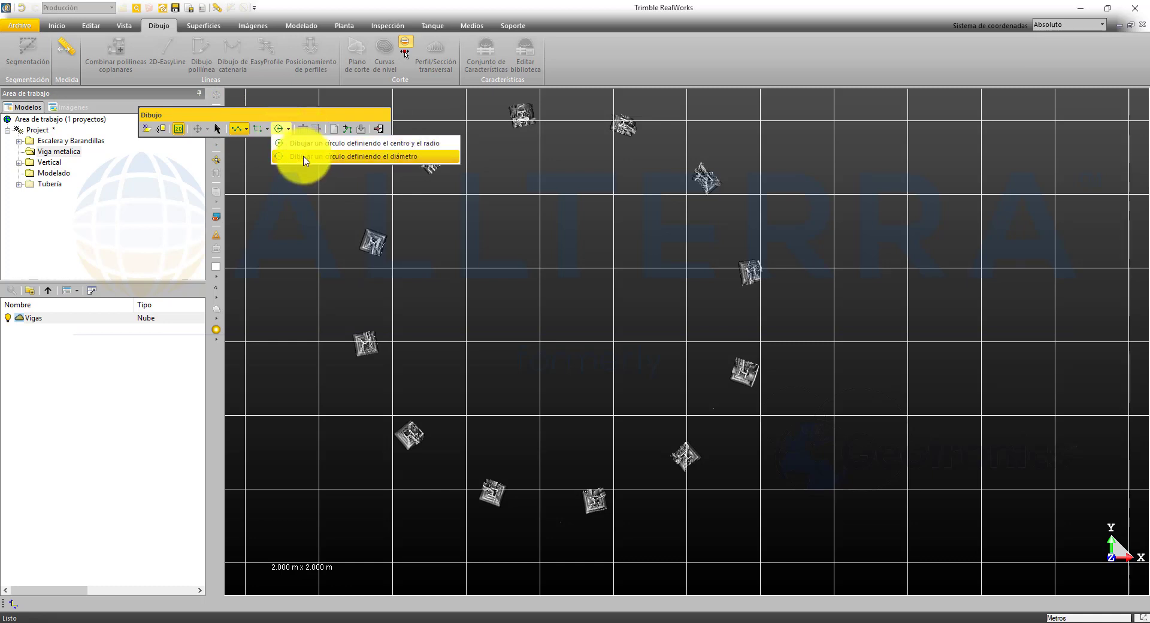
click(306, 158)
scroll(424, 154, up, 5)
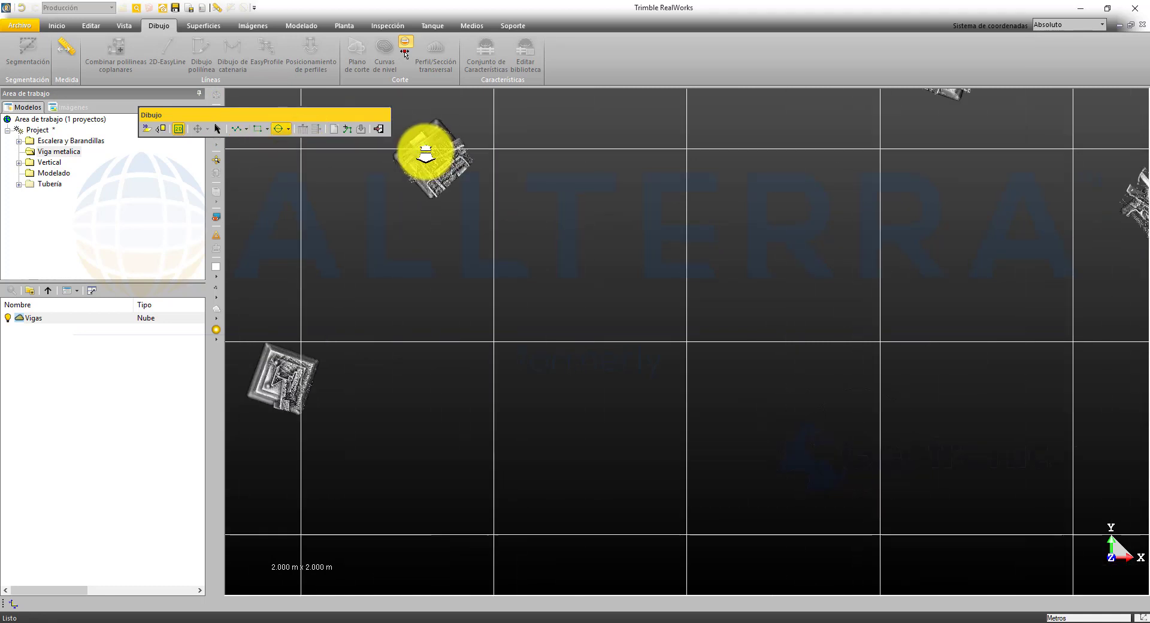
scroll(424, 154, up, 8)
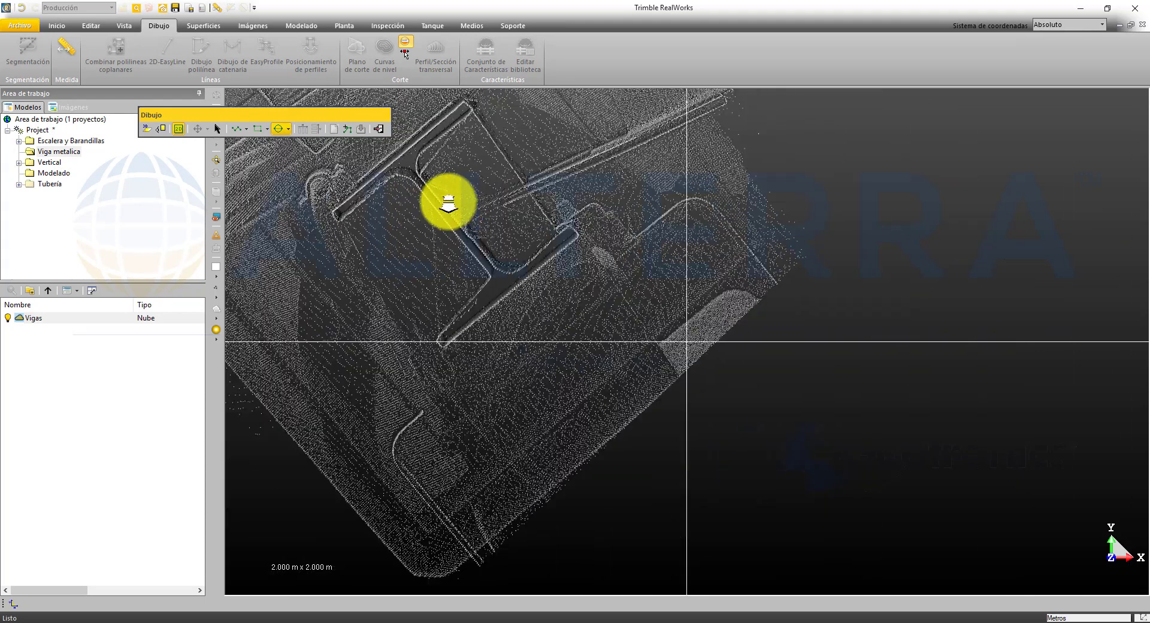
scroll(448, 205, up, 4)
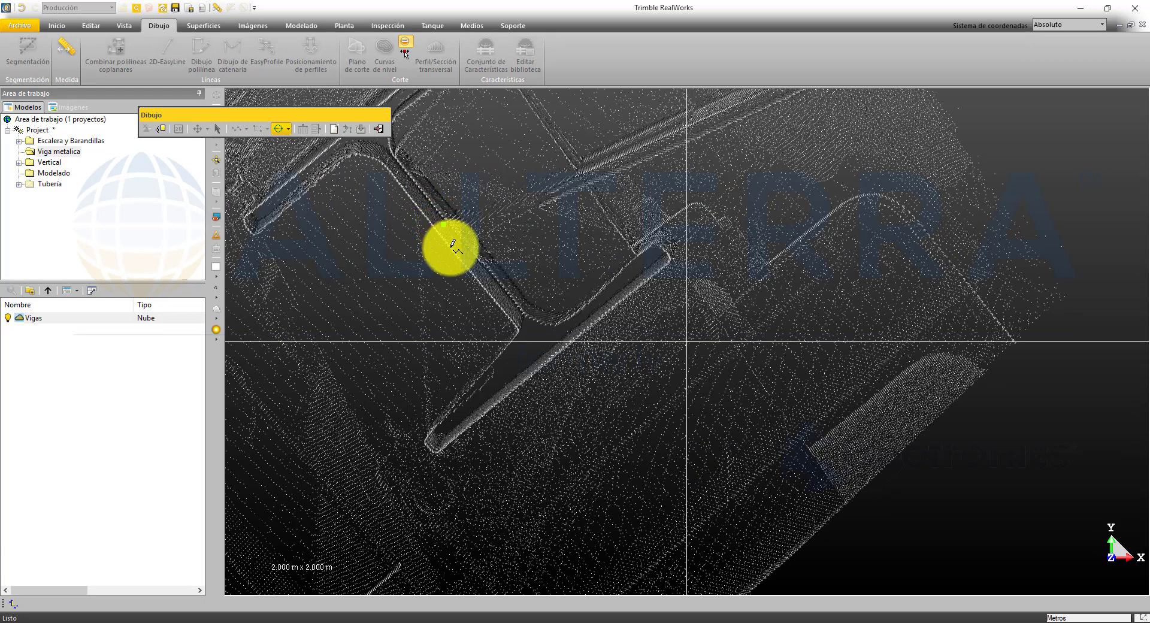
scroll(454, 270, down, 6)
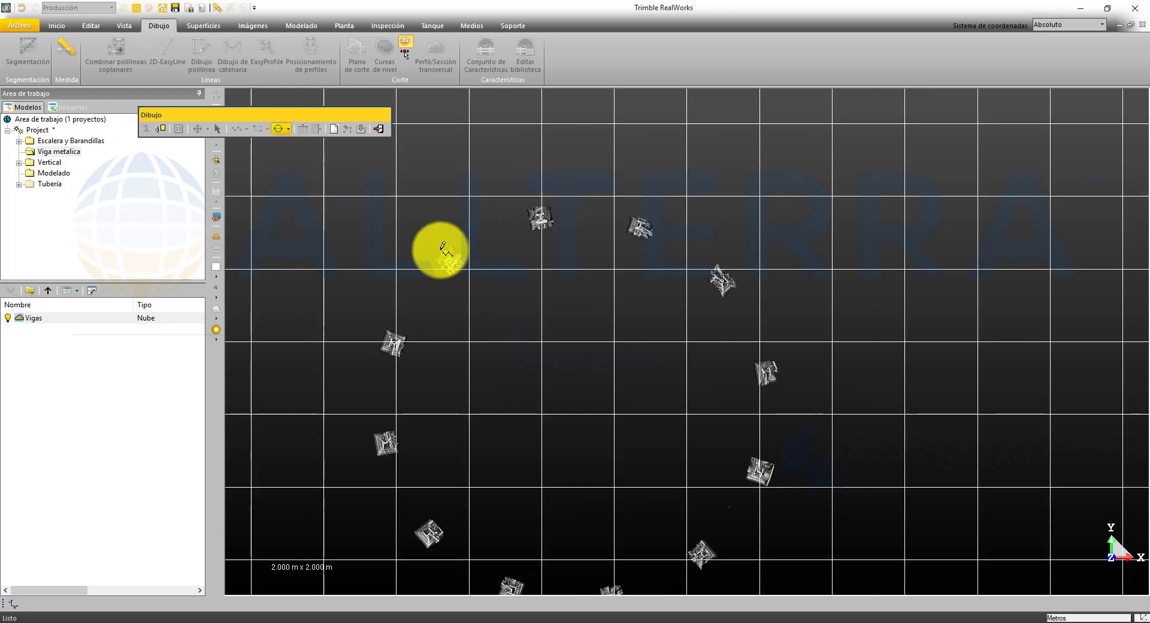
scroll(442, 246, up, 4)
scroll(526, 348, up, 10)
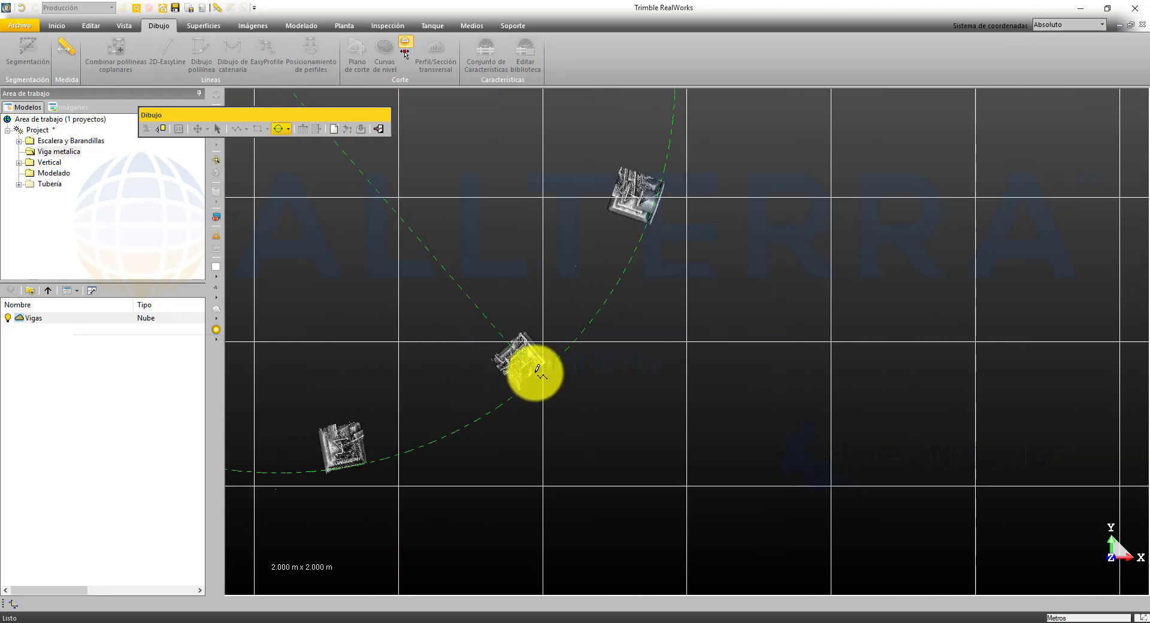
scroll(513, 349, up, 5)
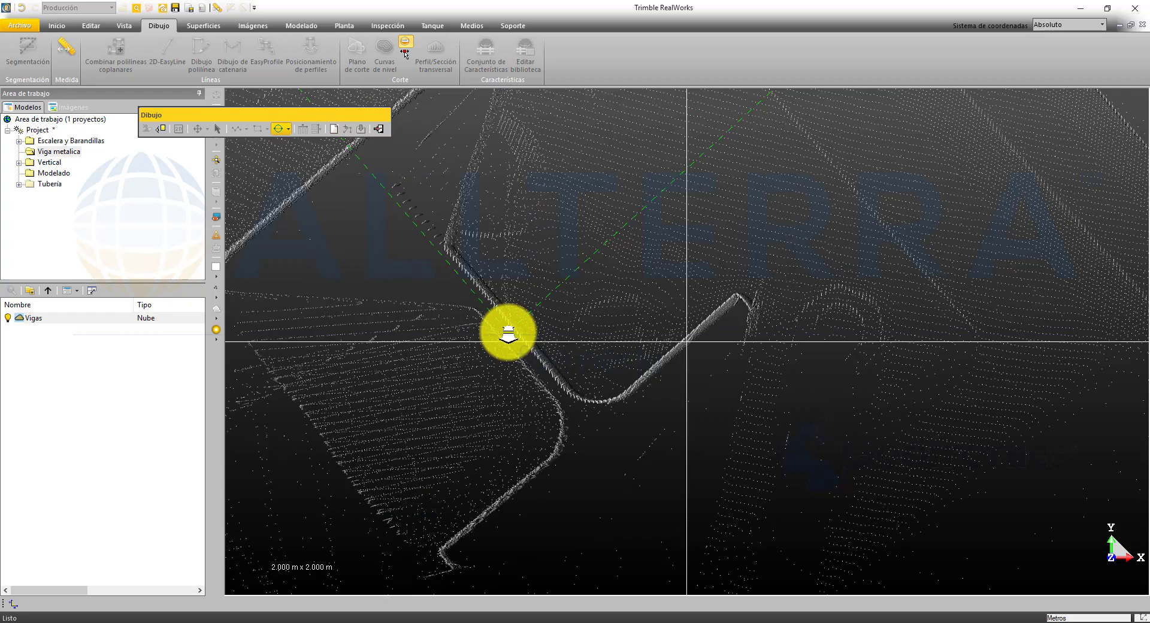
click(501, 317)
scroll(521, 326, down, 10)
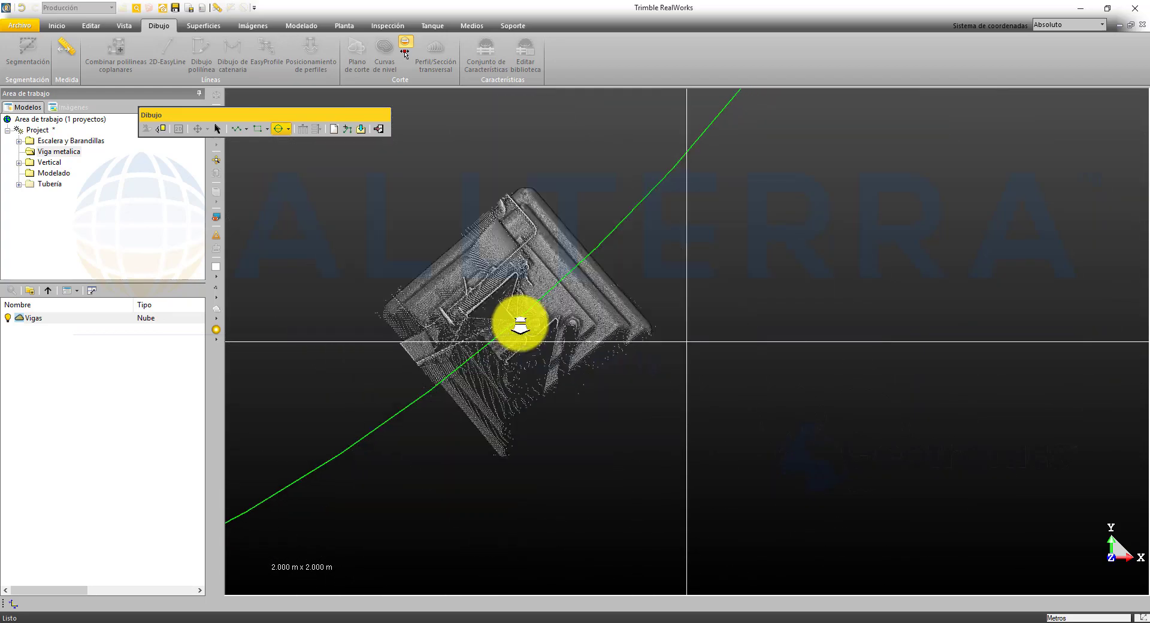
Create the drawn circle as a polyline in the project and close the drawing tool.
scroll(440, 247, up, 3)
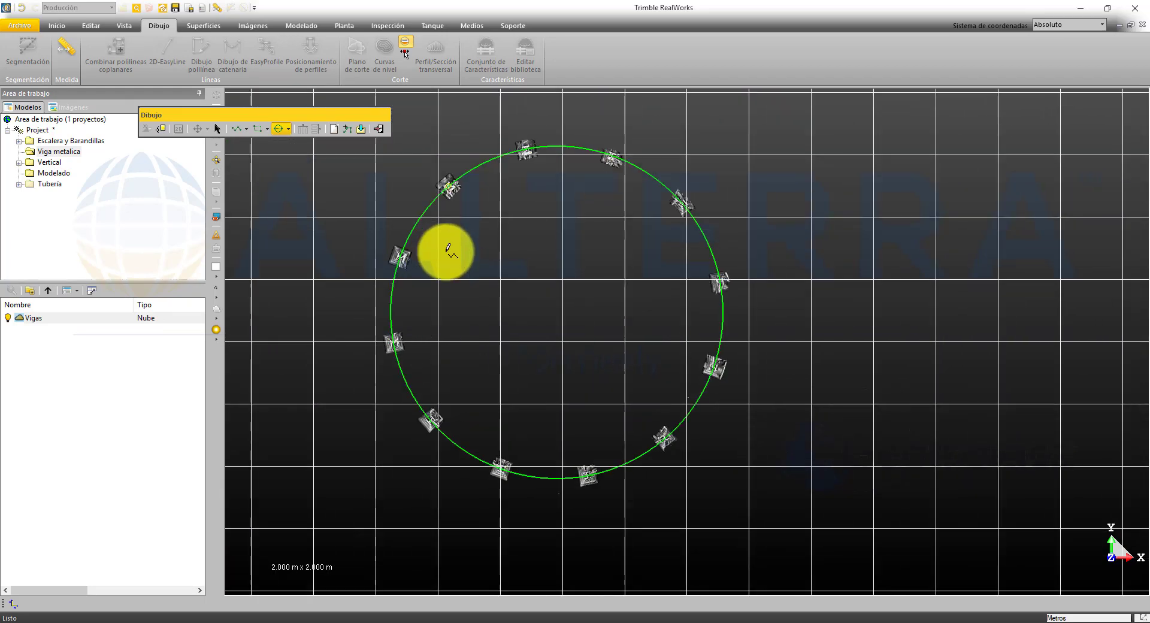
scroll(574, 252, up, 1)
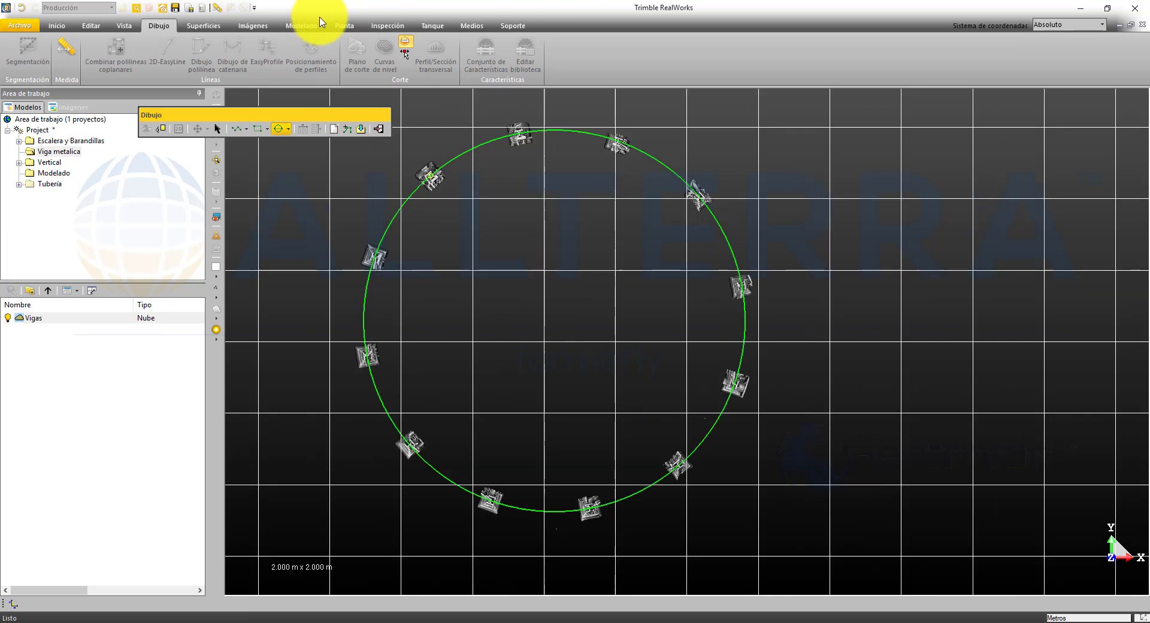
click(381, 131)
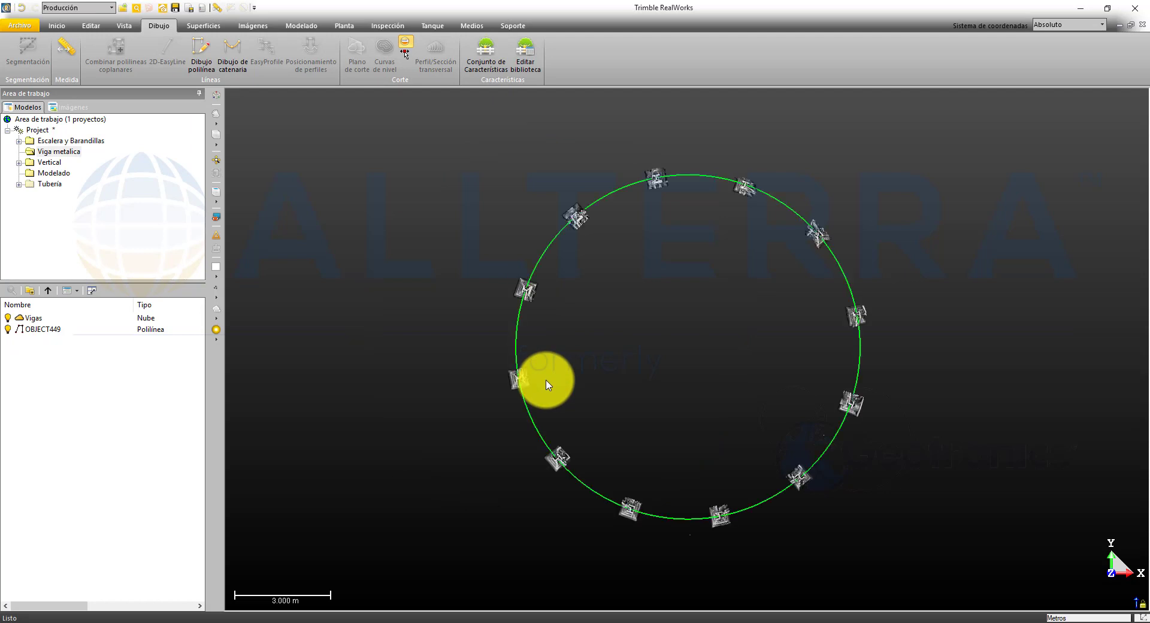
Inspect the circle against the beams in 3D and open the properties of the circle polyline.
drag(548, 384, 848, 336)
scroll(848, 337, up, 2)
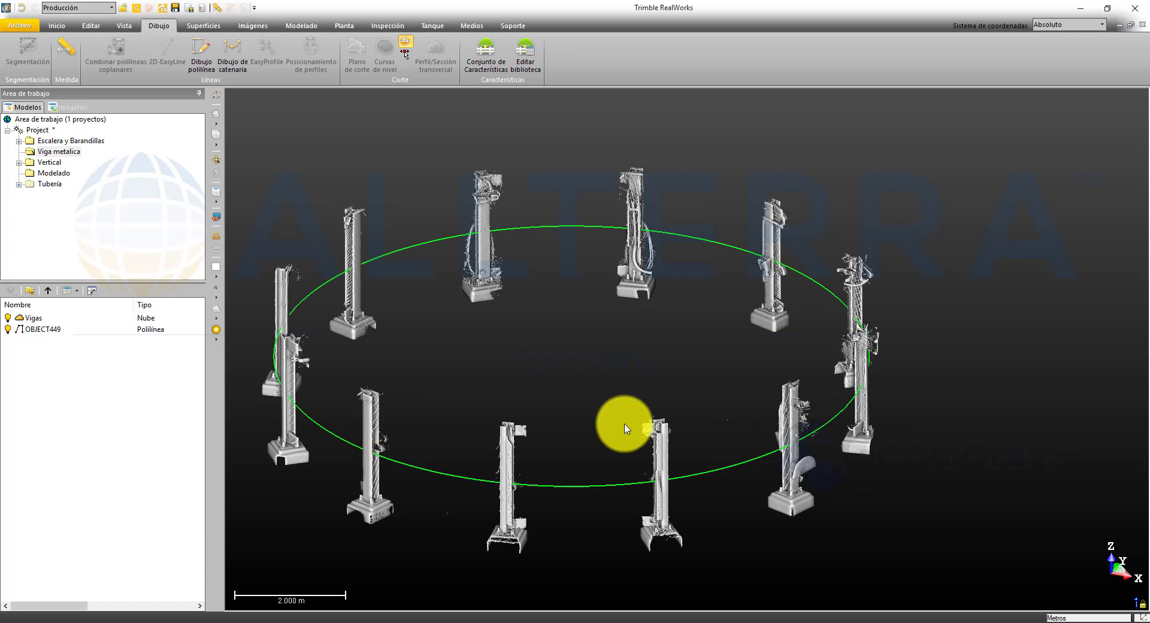
click(27, 331)
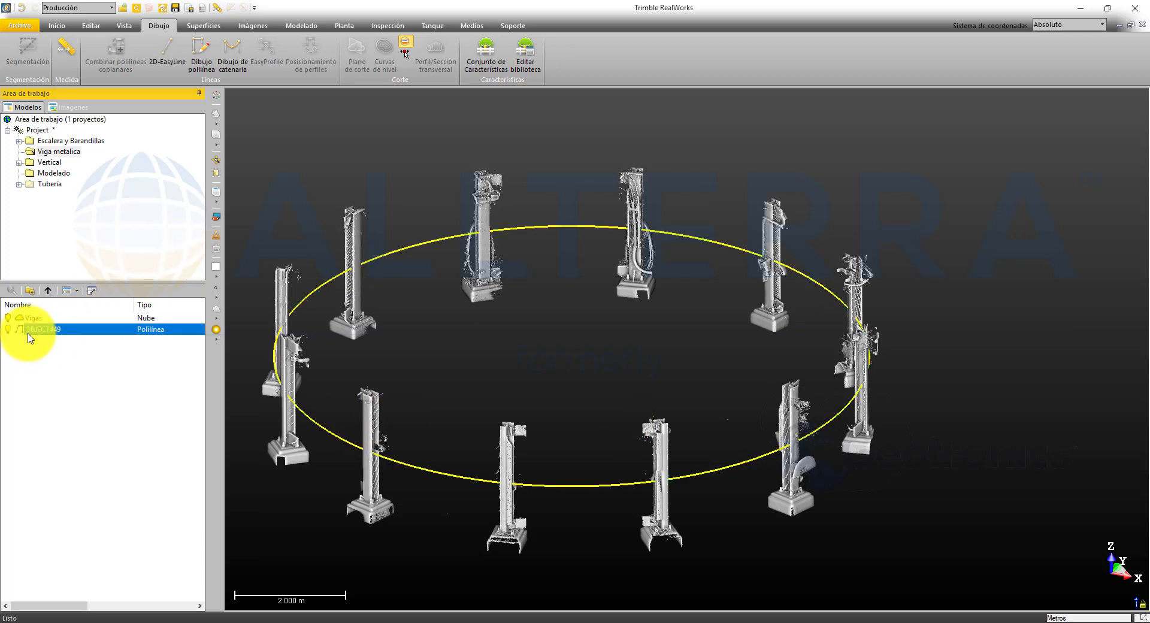
right_click(542, 339)
click(568, 330)
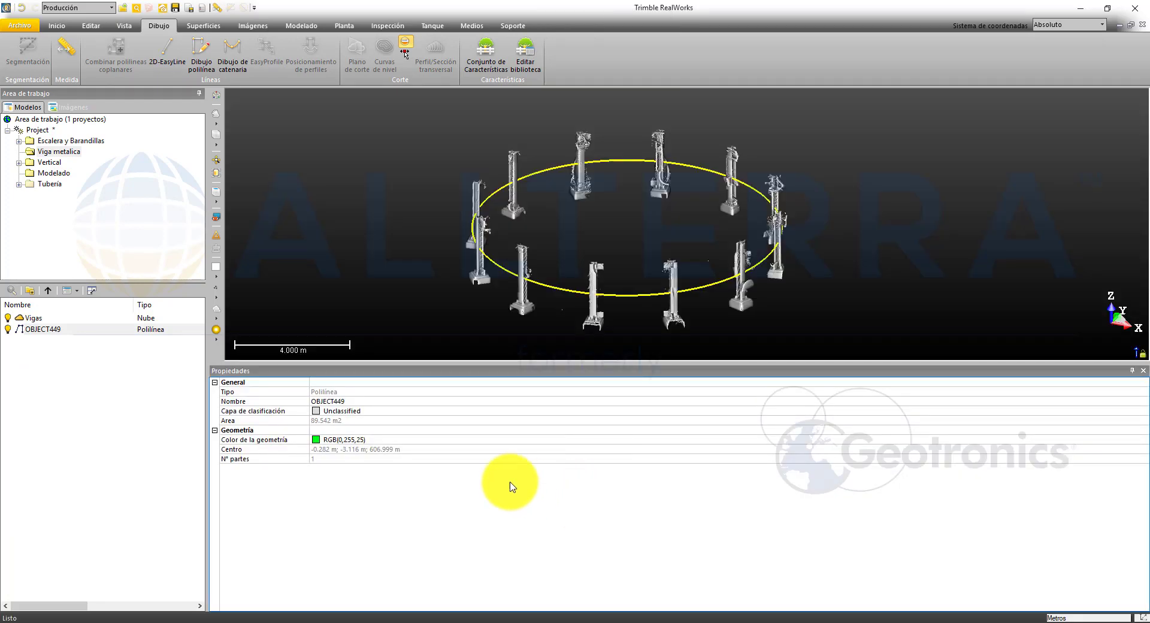
Copy the circle polyline's centre coordinates and close its properties.
click(346, 448)
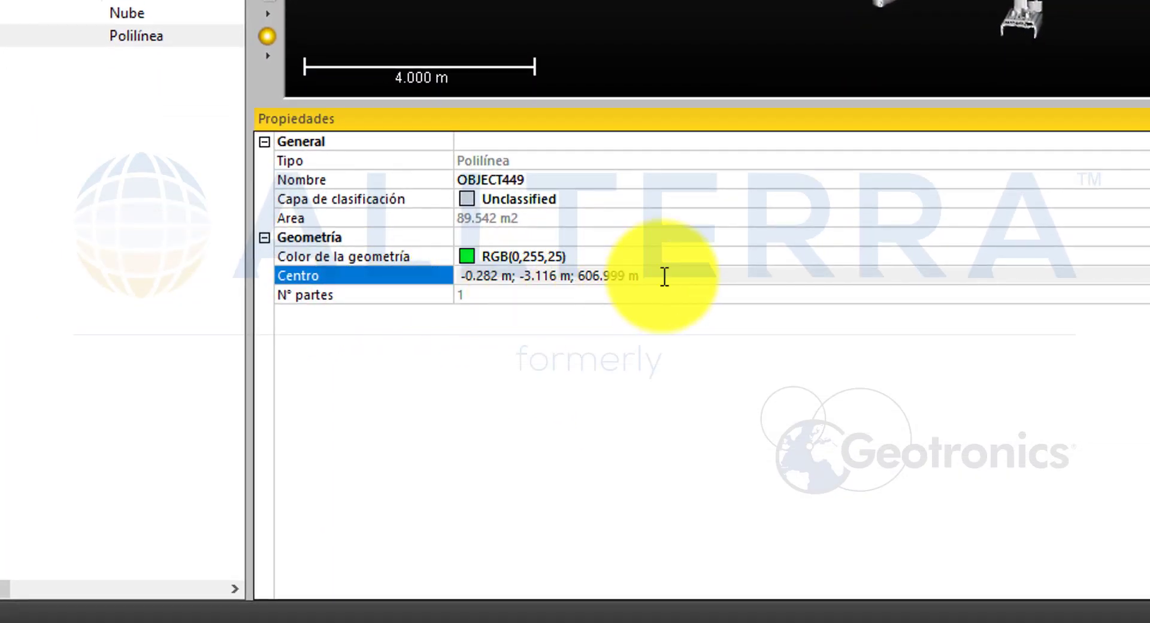
drag(664, 275, 450, 273)
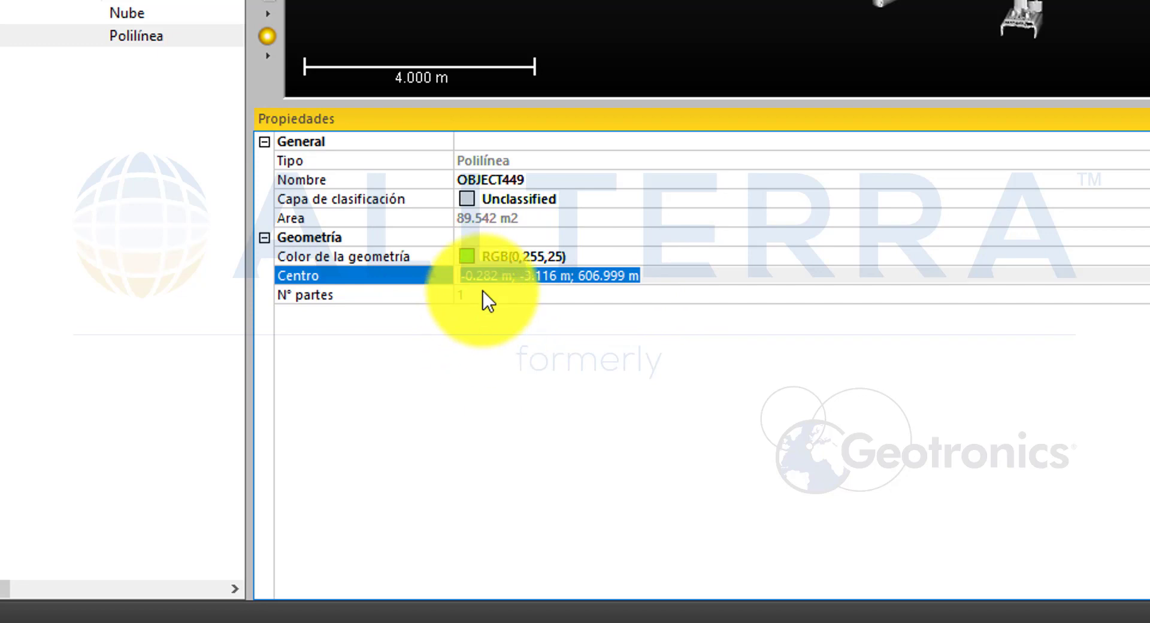
right_click(500, 279)
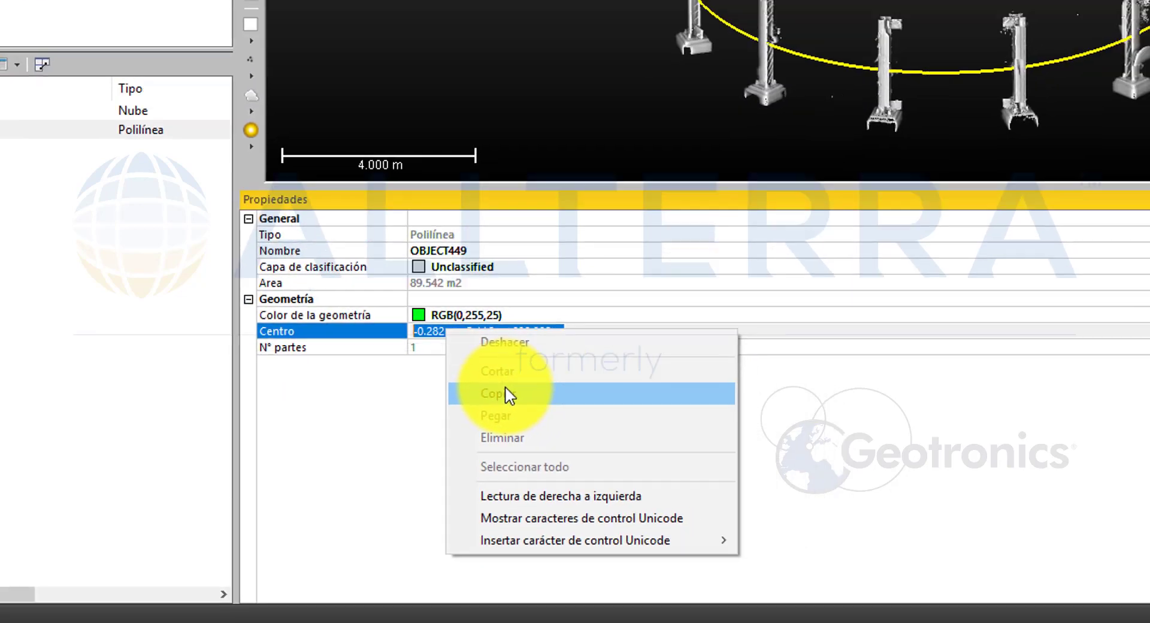
click(574, 348)
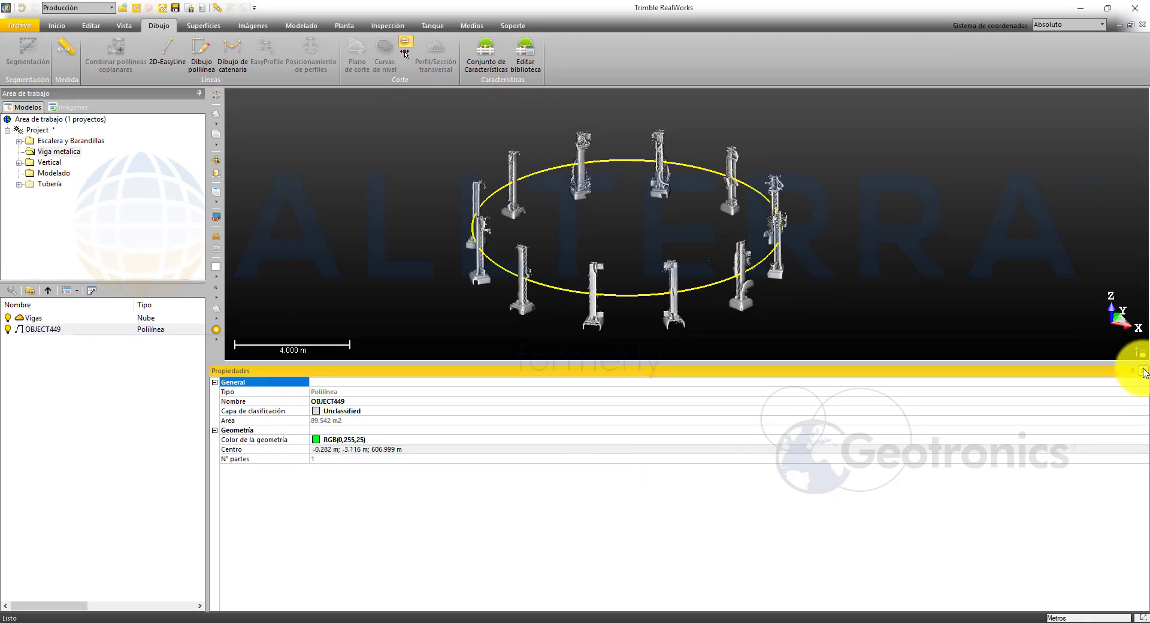
click(1144, 372)
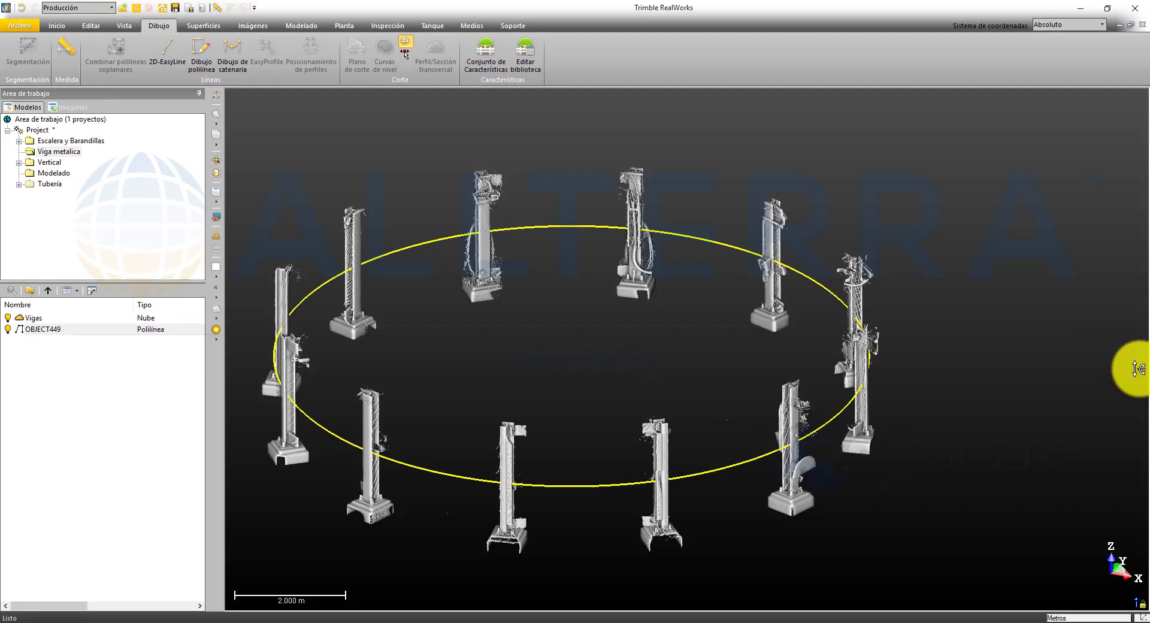
Hide the circle polyline and select the Vigas point cloud.
scroll(1018, 428, down, 3)
scroll(683, 404, up, 1)
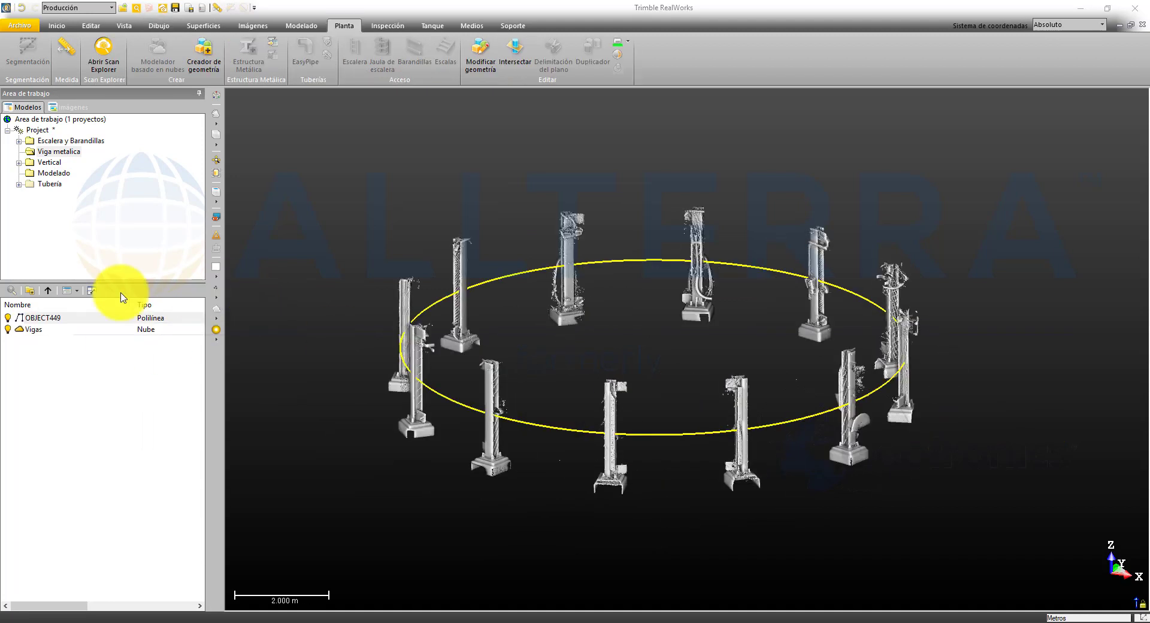
click(27, 330)
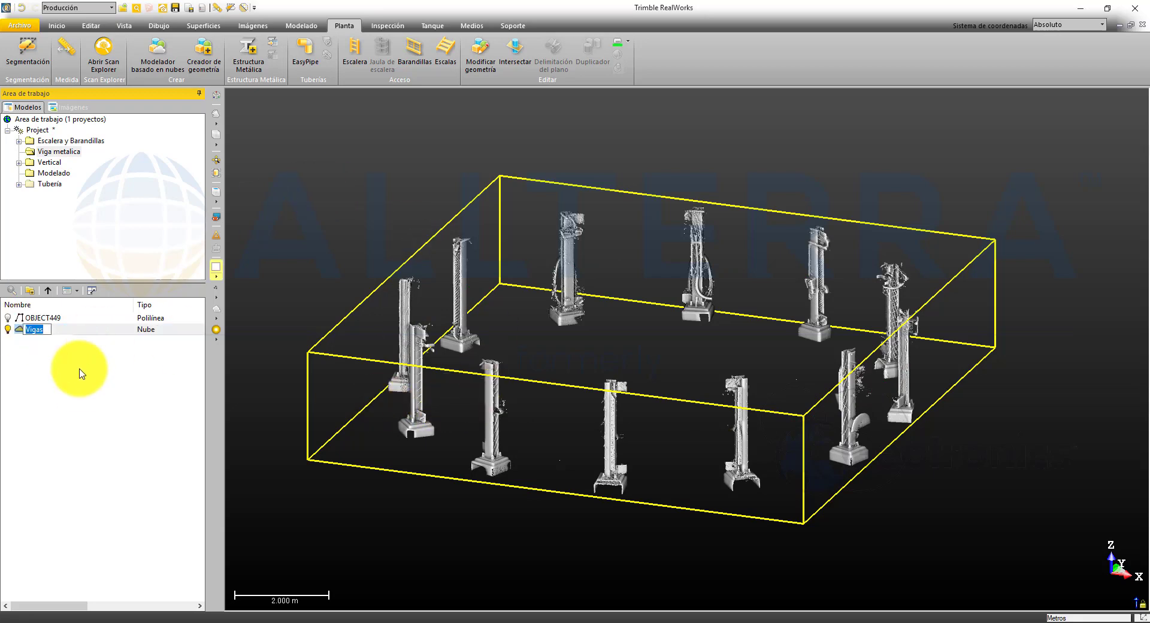
click(75, 350)
click(114, 329)
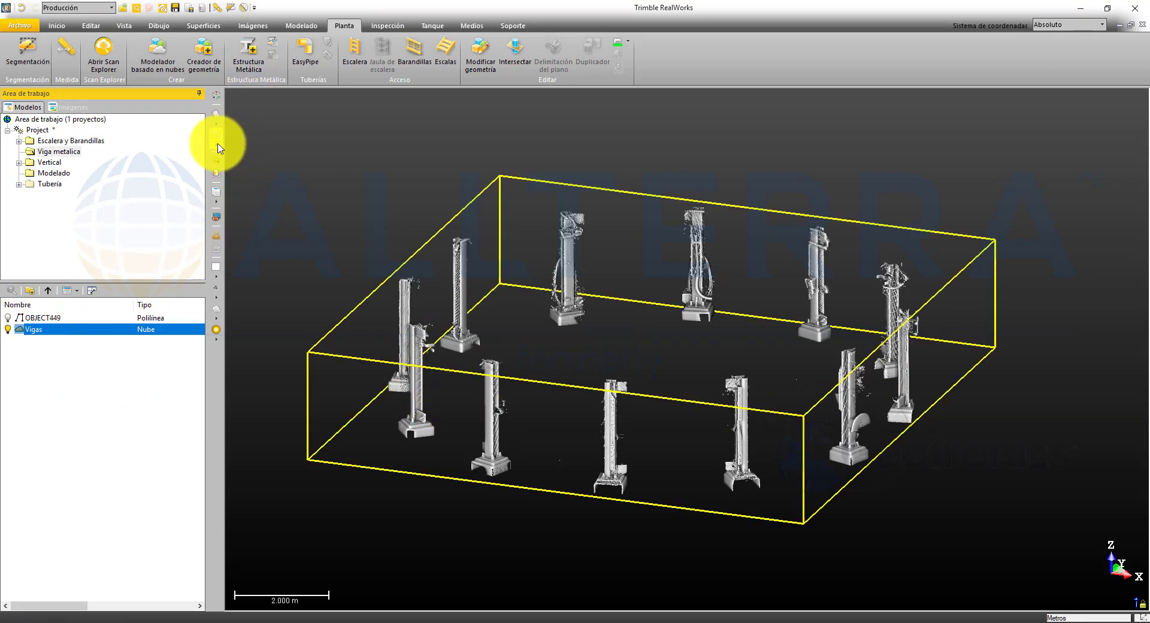
Set the view of the Vigas cloud to Superior so the whole beam ring is seen from above.
click(217, 208)
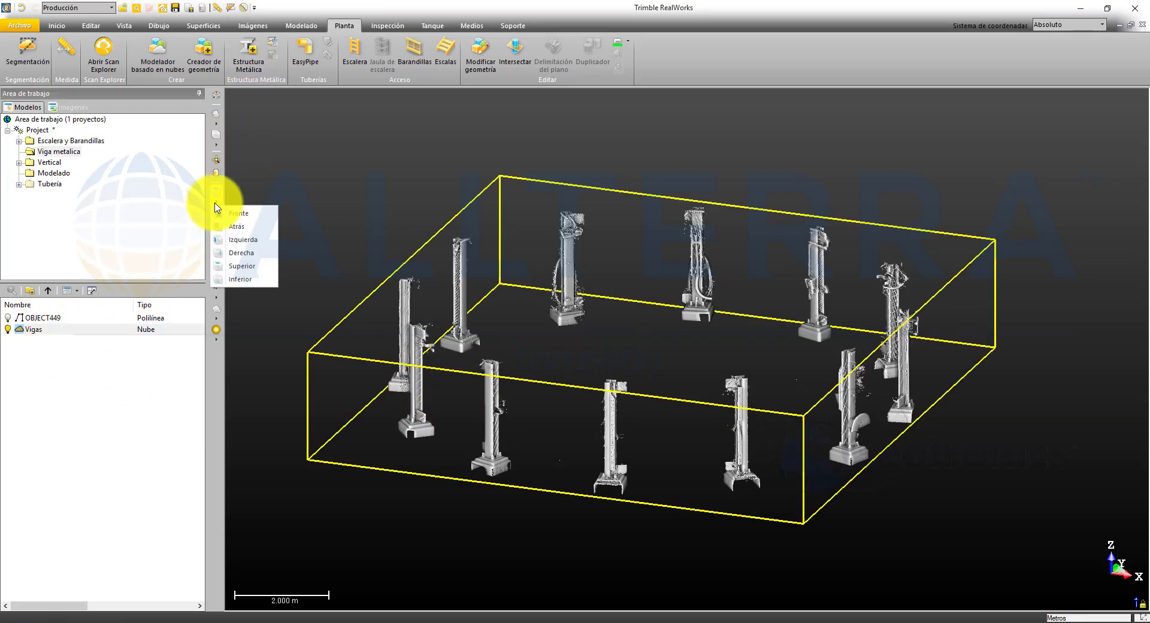
click(241, 267)
scroll(526, 368, down, 2)
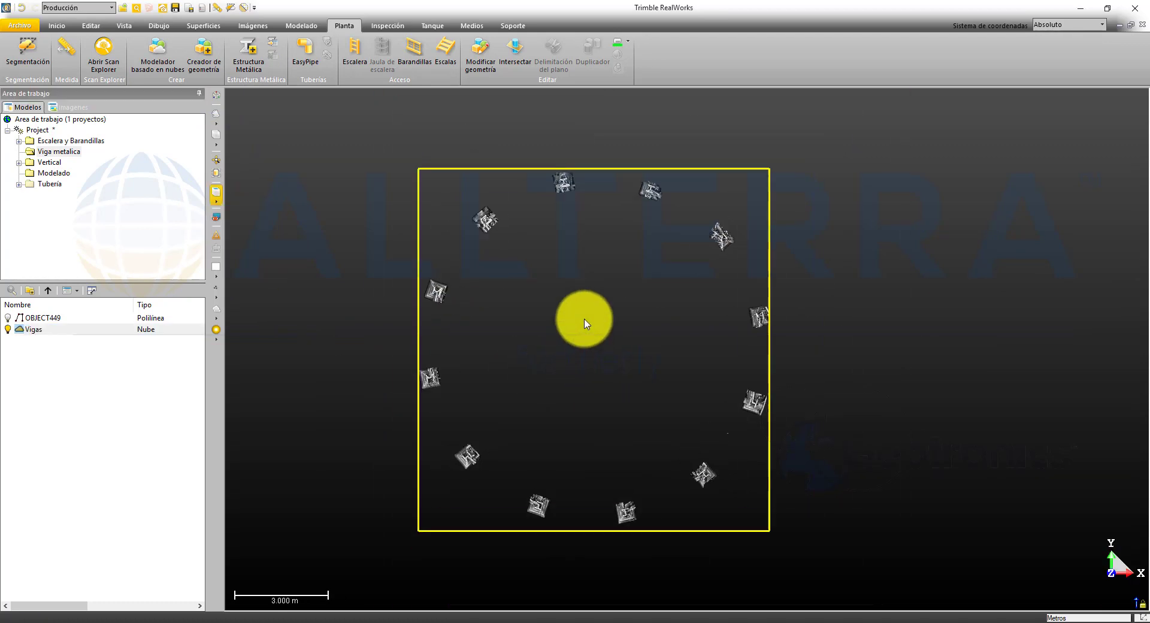
scroll(585, 321, up, 1)
Start the Estructura Metálica tool on the Vigas cloud and choose the H section type.
click(39, 338)
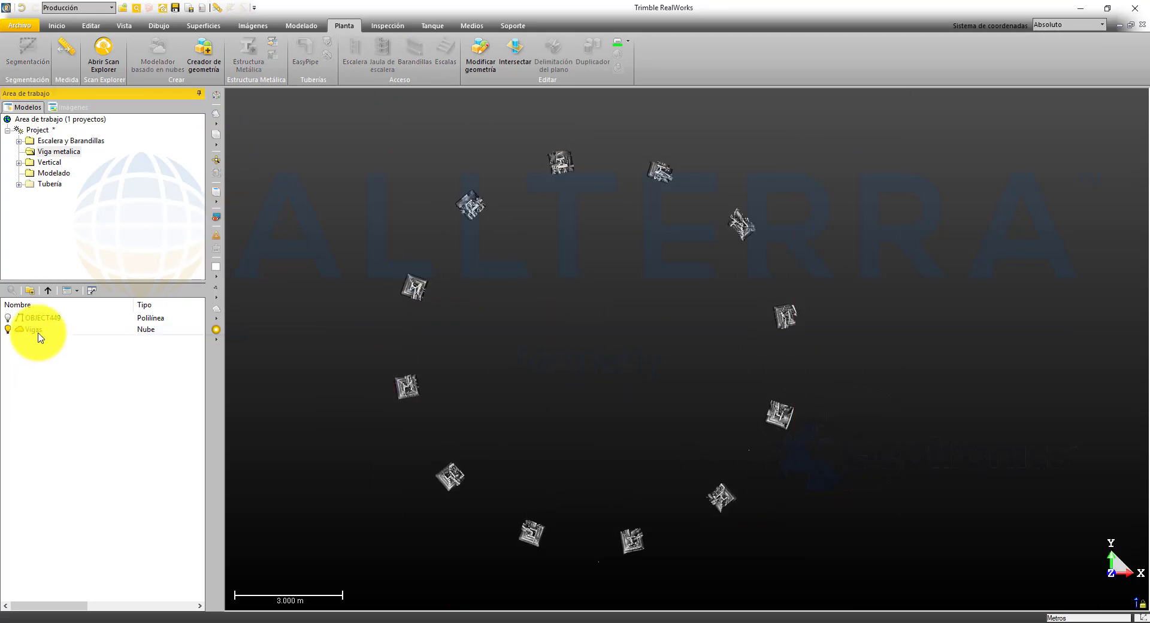
click(40, 327)
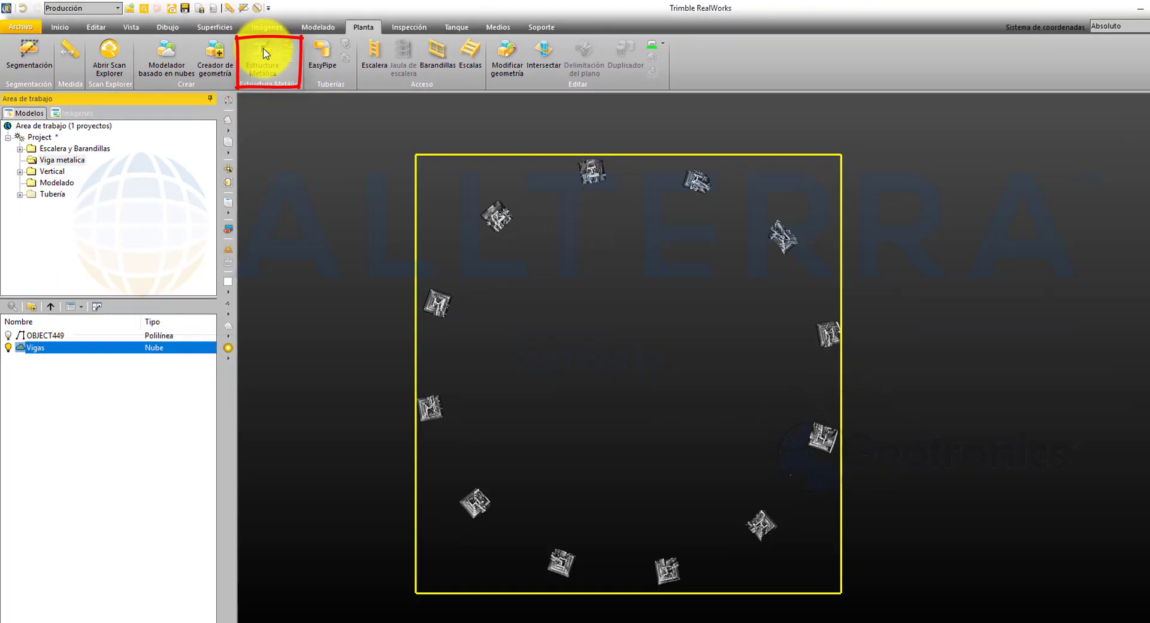
click(222, 51)
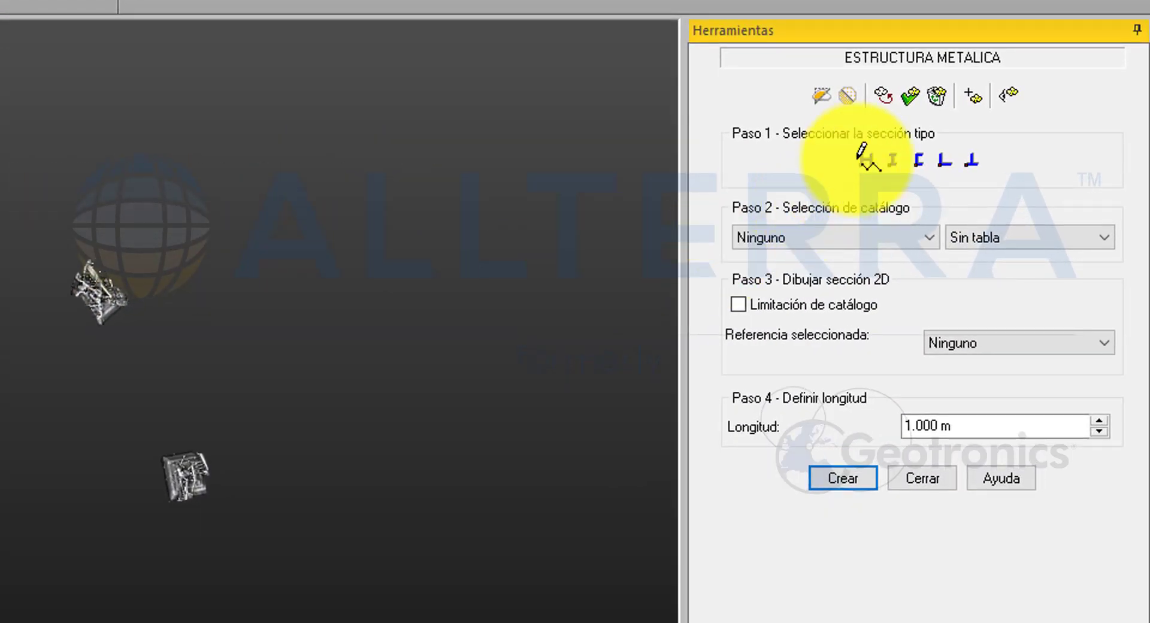
click(870, 159)
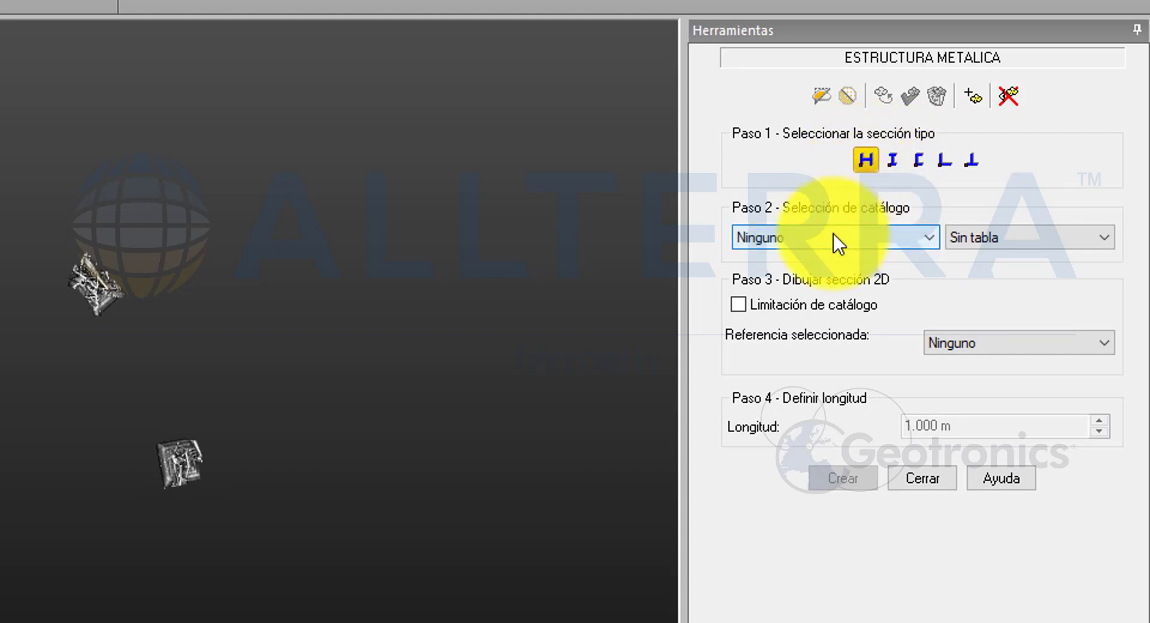
Check the section catalogues and tables available for the H profile.
click(910, 235)
click(911, 234)
click(1039, 237)
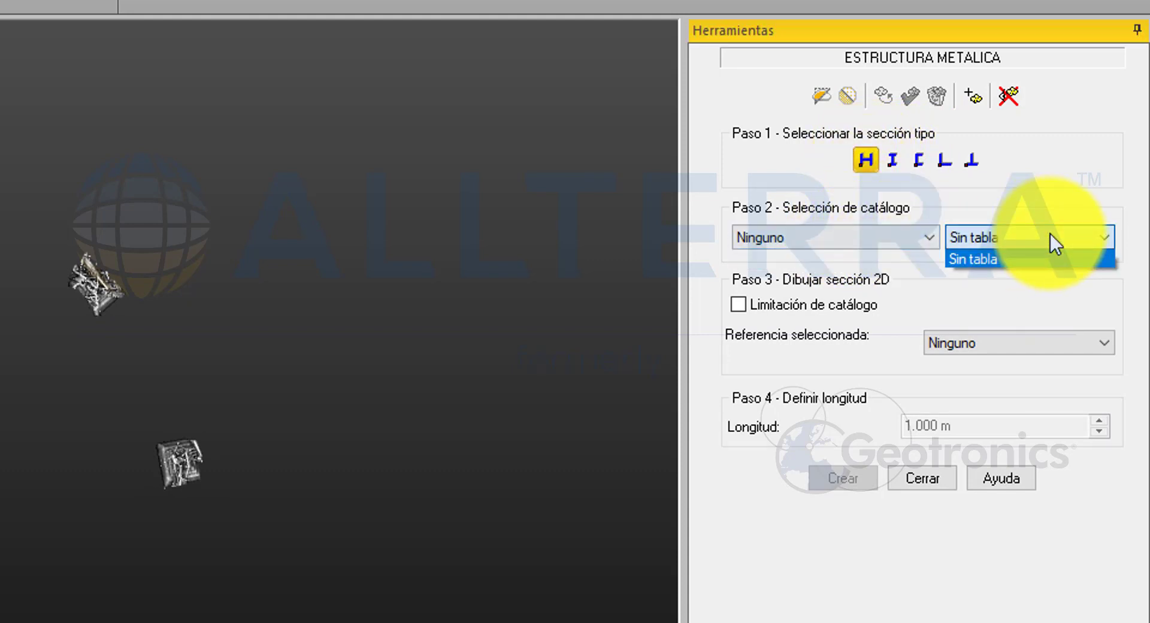
click(1051, 235)
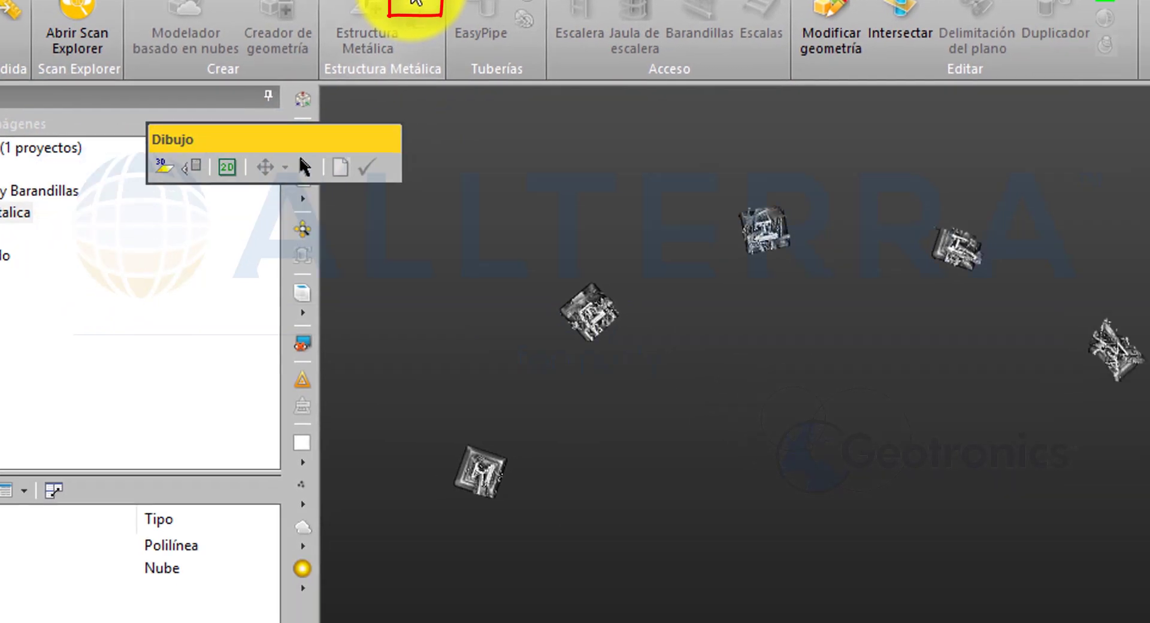
Open the catalogue import, check which file format it accepts, and cancel the import.
click(543, 85)
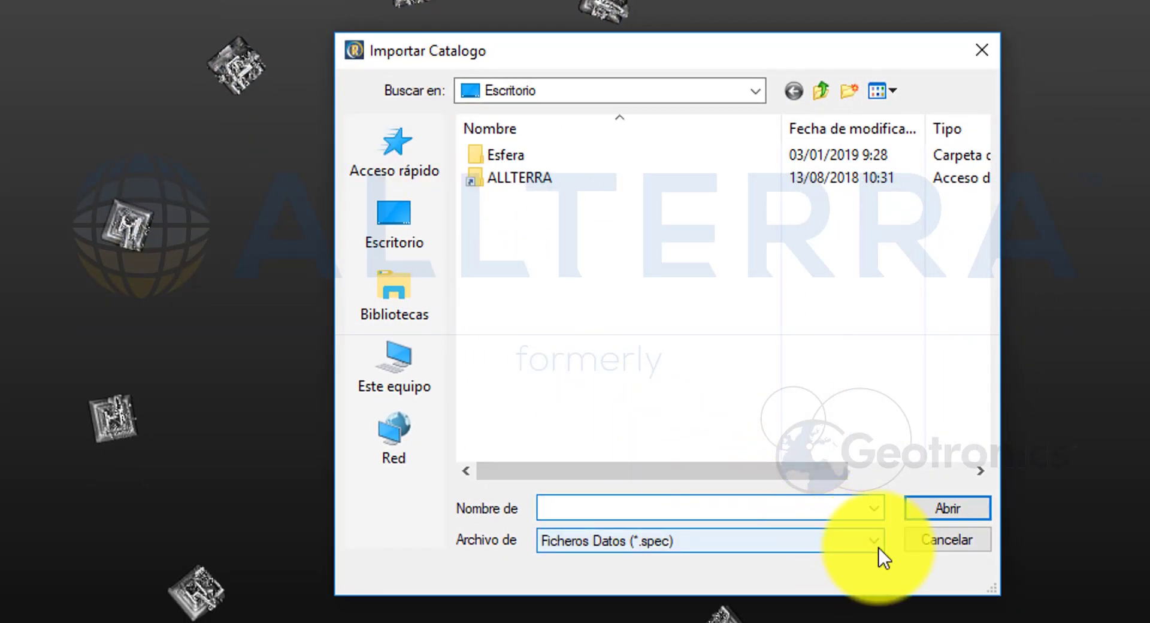
click(896, 552)
click(878, 539)
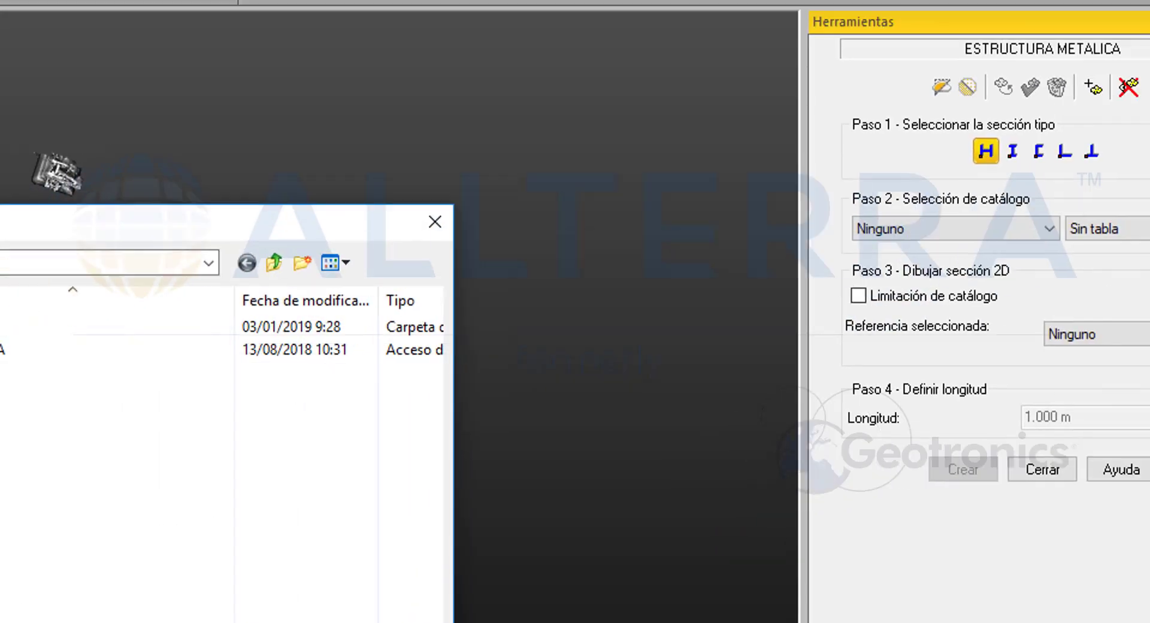
click(946, 539)
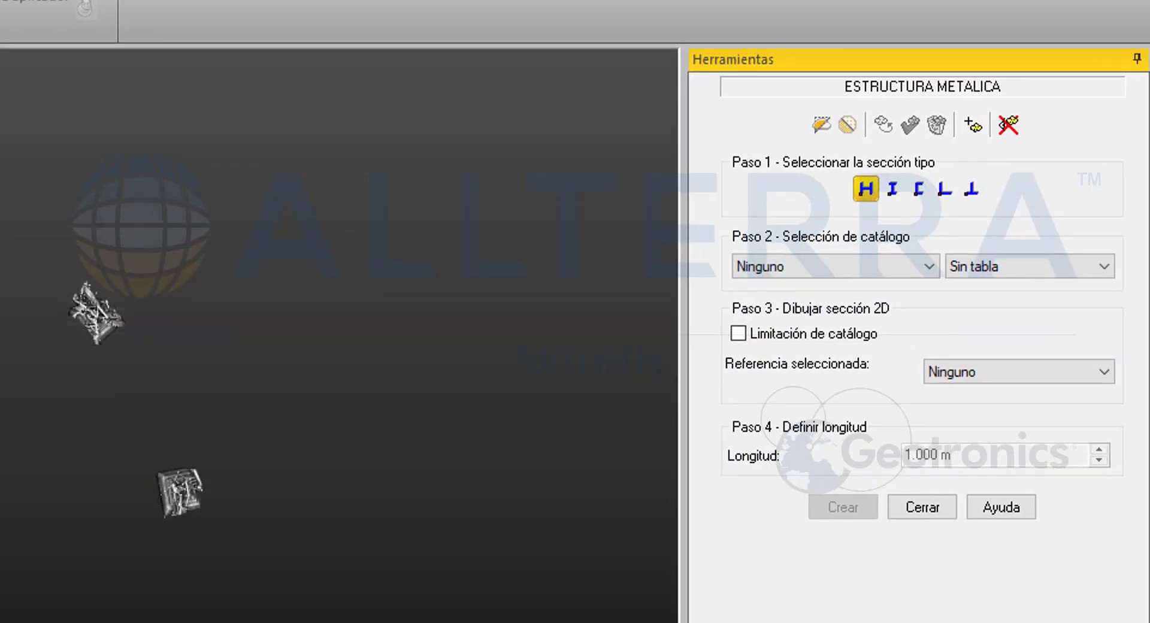
Review the catalogue and table choices again, leaving them at Ninguno and Sin tabla.
click(927, 271)
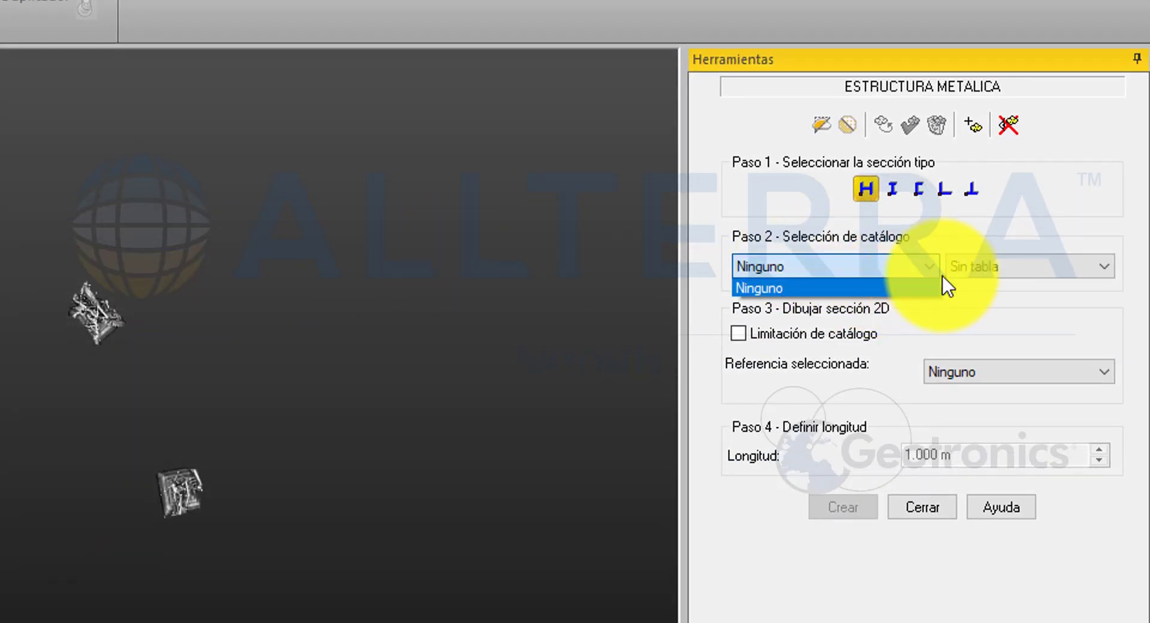
click(1015, 265)
click(867, 264)
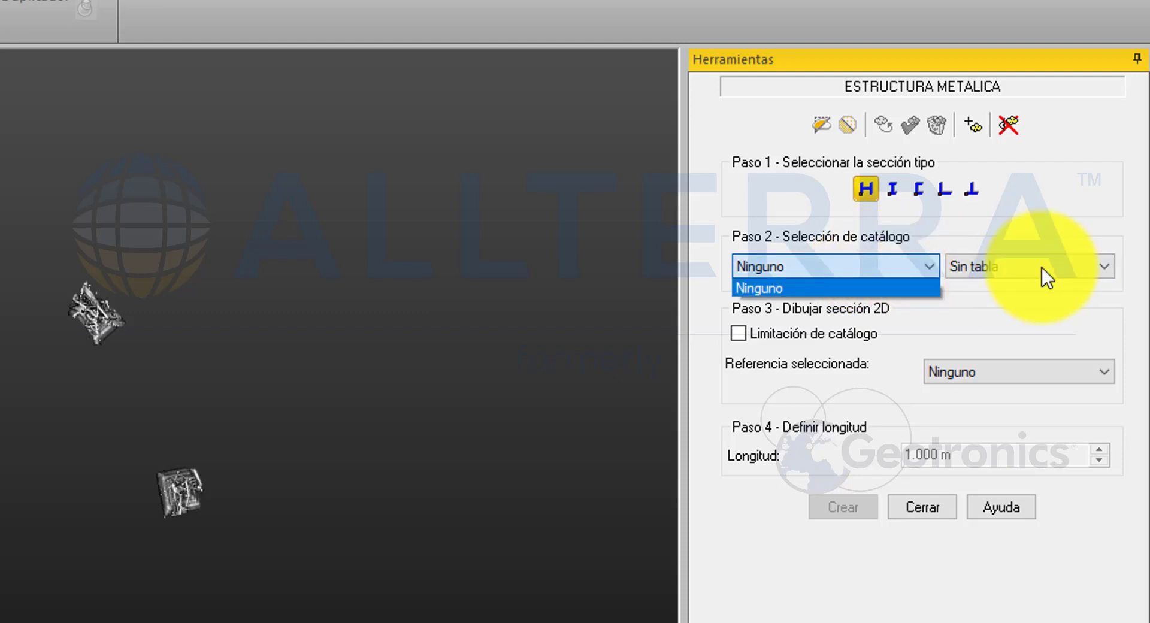
click(1044, 267)
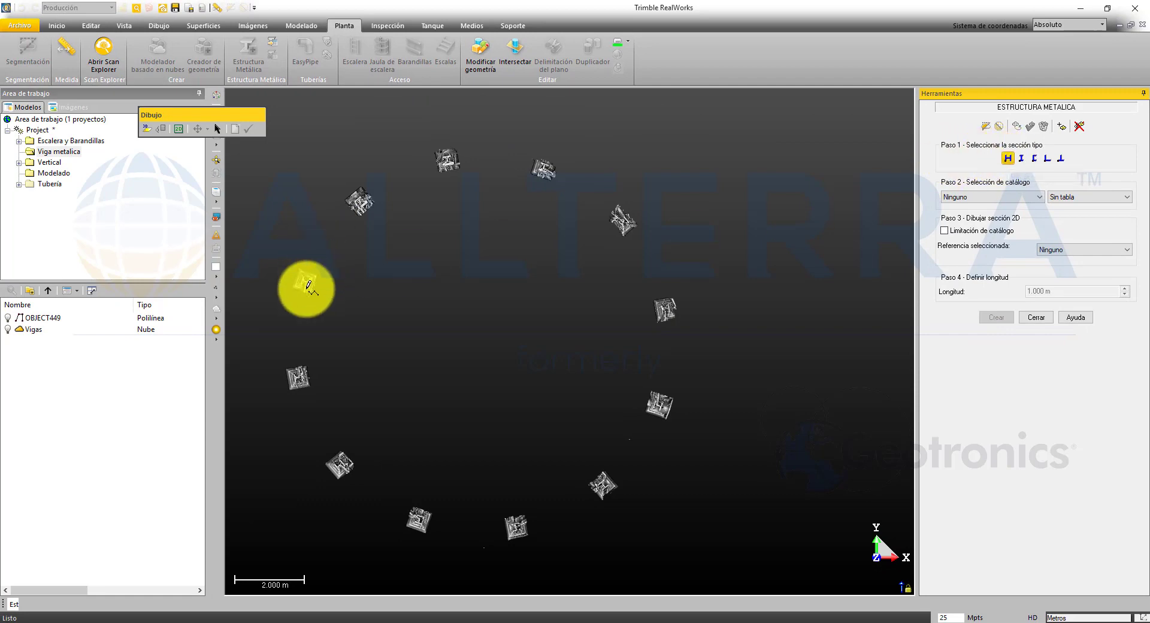
Display the 2D grid over one beam's H outline and rotate the cloud until the flanges align with the grid.
scroll(296, 272, up, 10)
scroll(390, 296, up, 8)
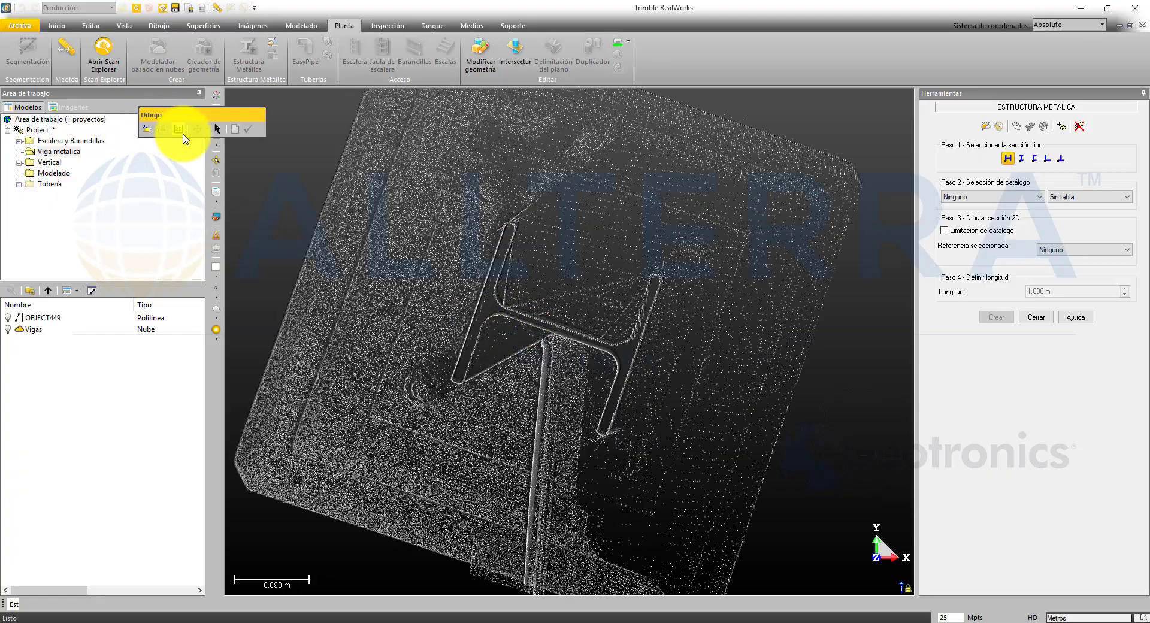
click(178, 129)
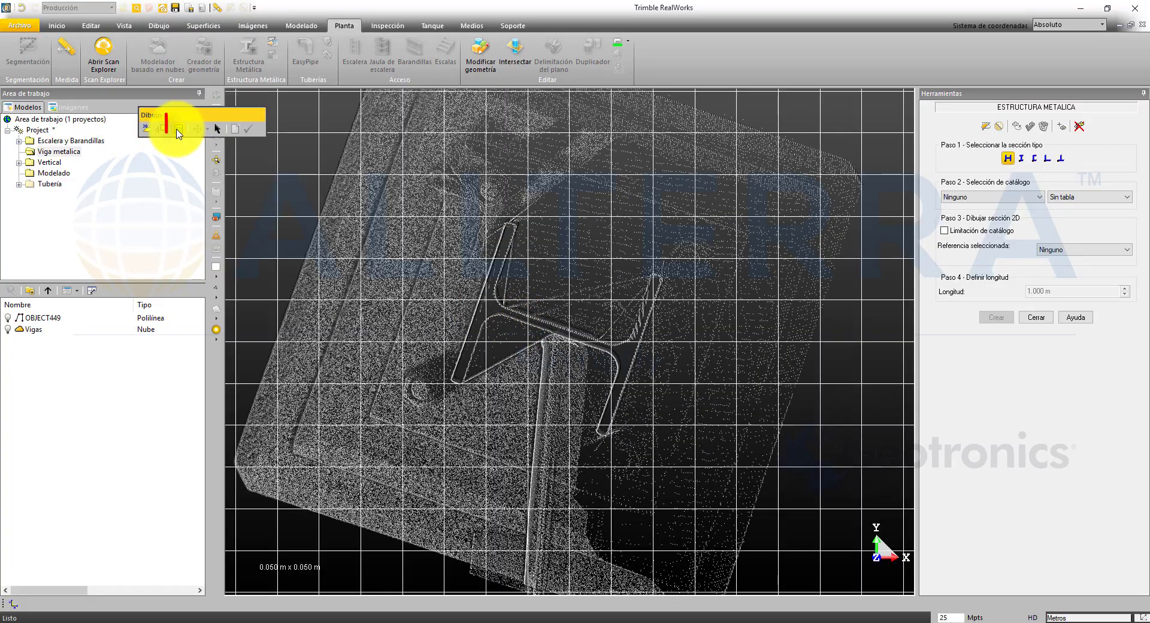
drag(770, 244, 727, 203)
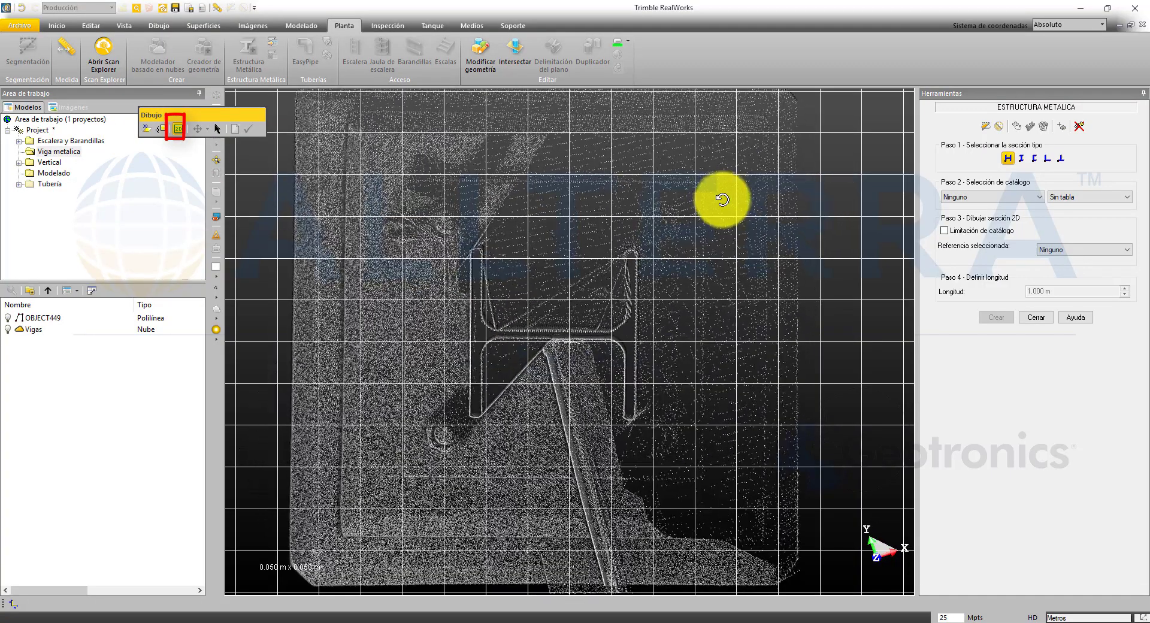
Draw the H section over the beam's scanned outline, from one outer flange corner to the diagonally opposite one.
scroll(488, 395, up, 2)
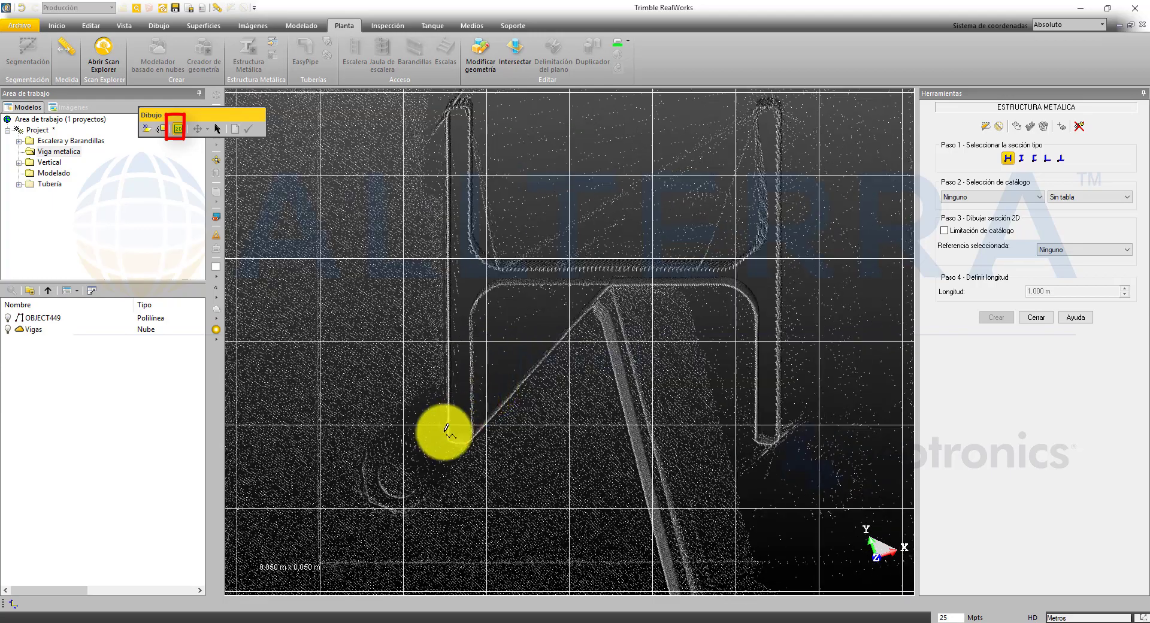
scroll(473, 380, up, 1)
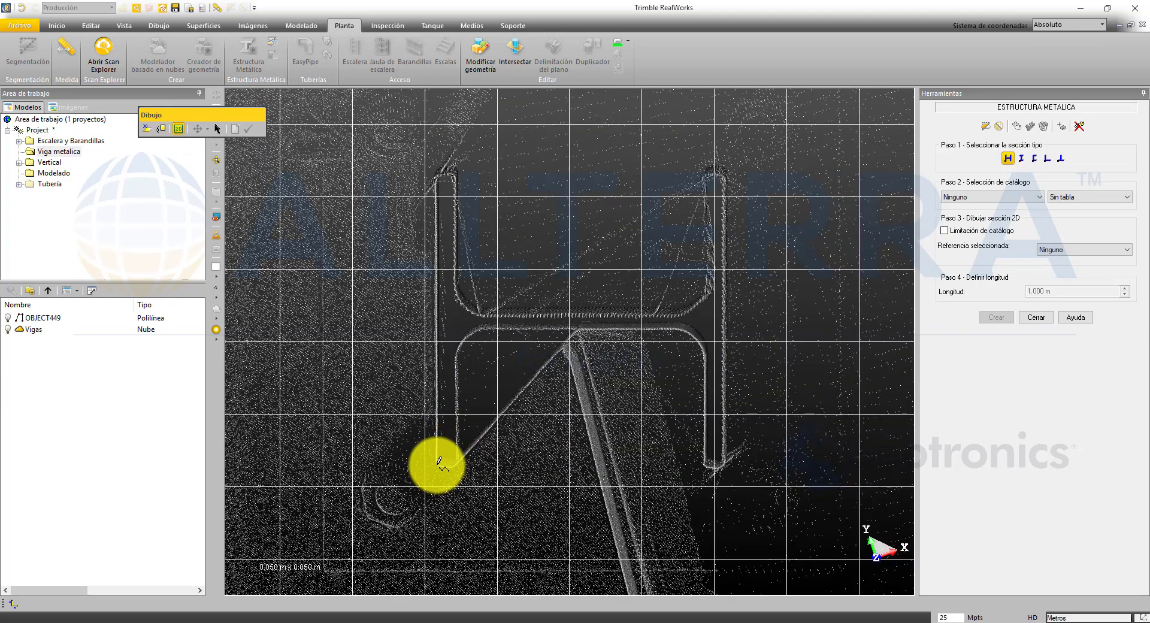
drag(439, 461, 723, 173)
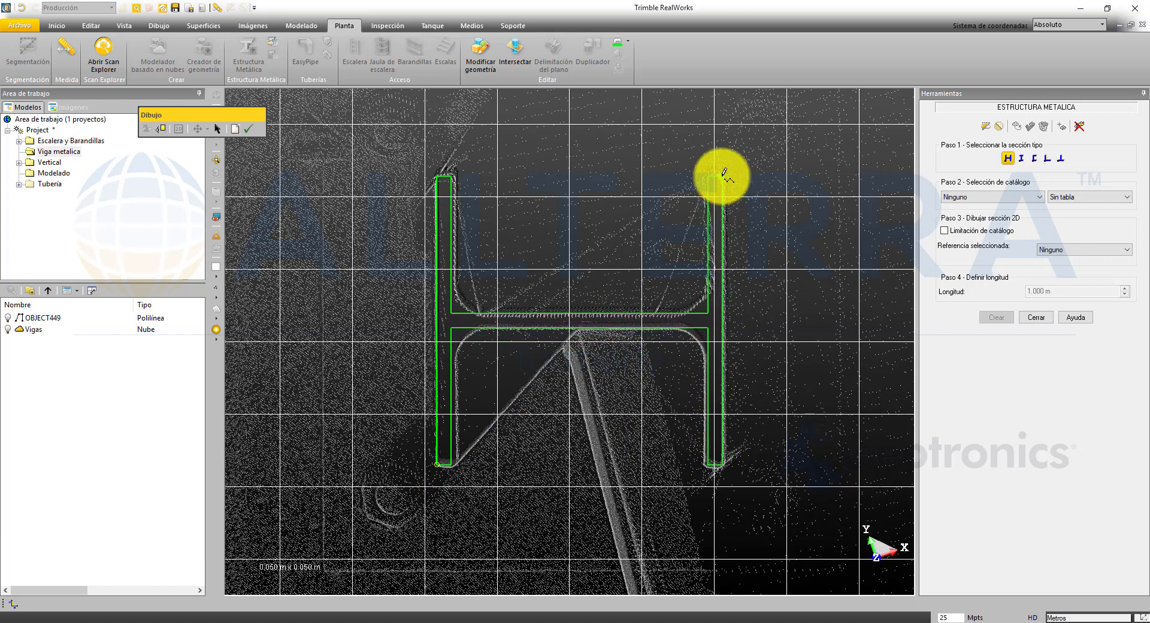
click(723, 175)
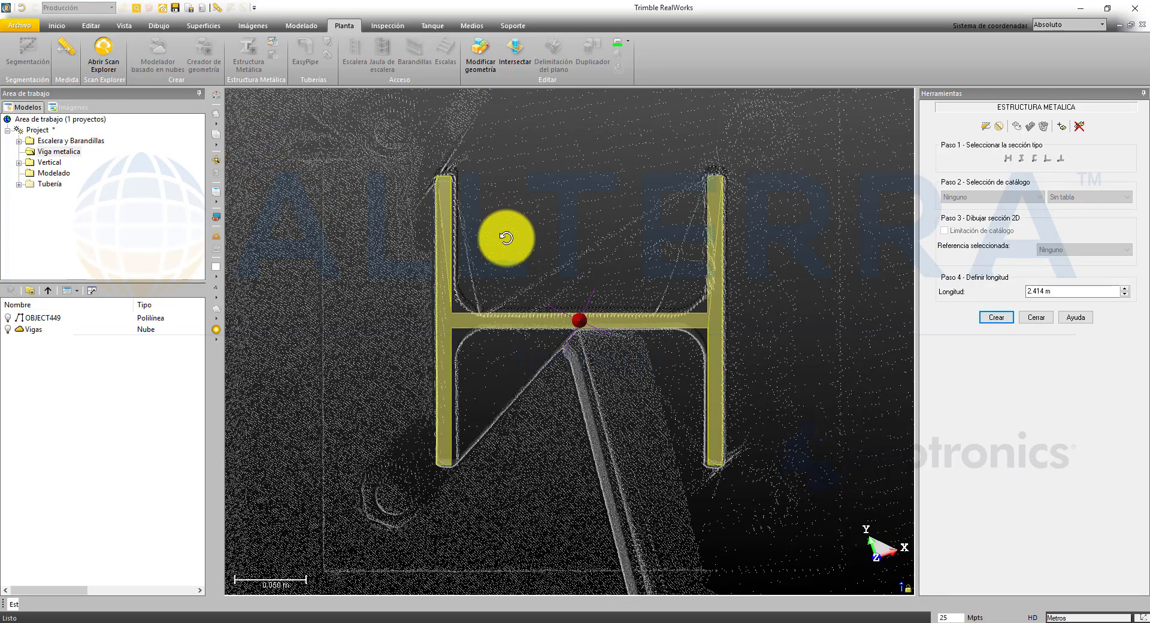
Try beam lengths of 0.614 m and 6.614 m against the beam's base in a side view.
drag(506, 239, 693, 236)
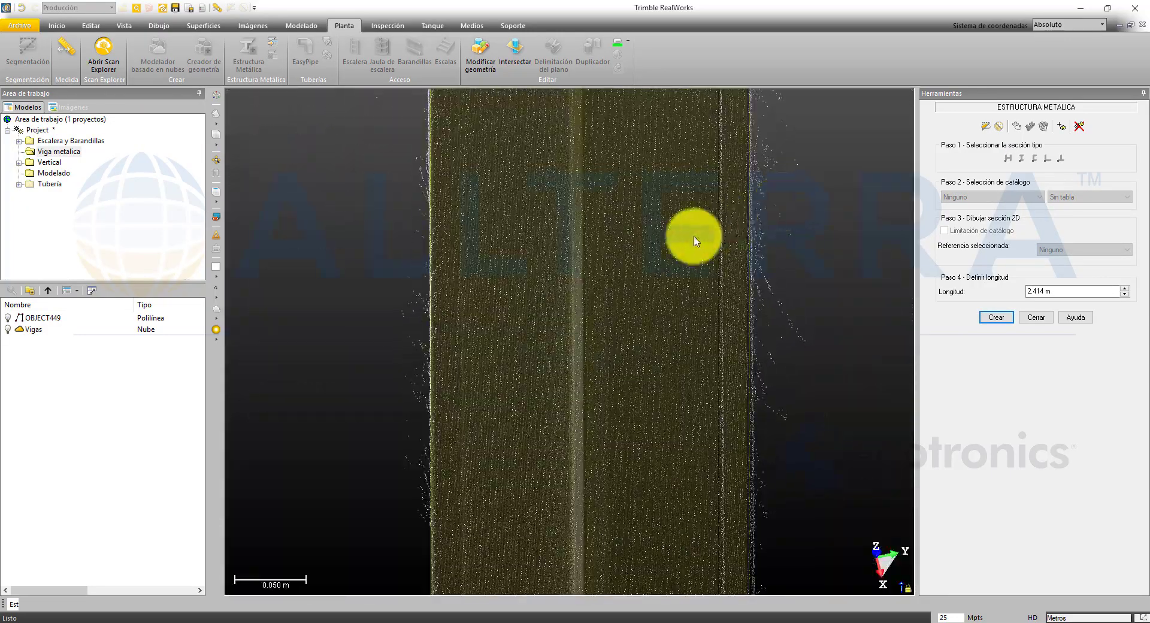
scroll(653, 232, down, 3)
scroll(653, 232, down, 2)
drag(565, 375, 601, 384)
scroll(628, 377, up, 2)
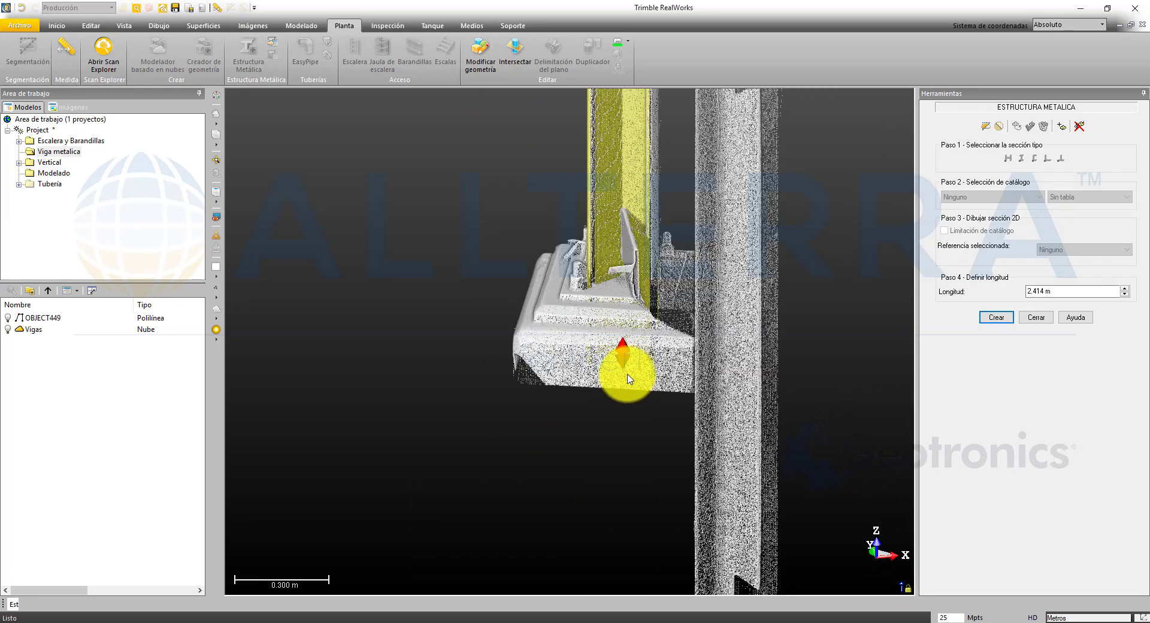
scroll(622, 367, down, 3)
scroll(616, 392, up, 2)
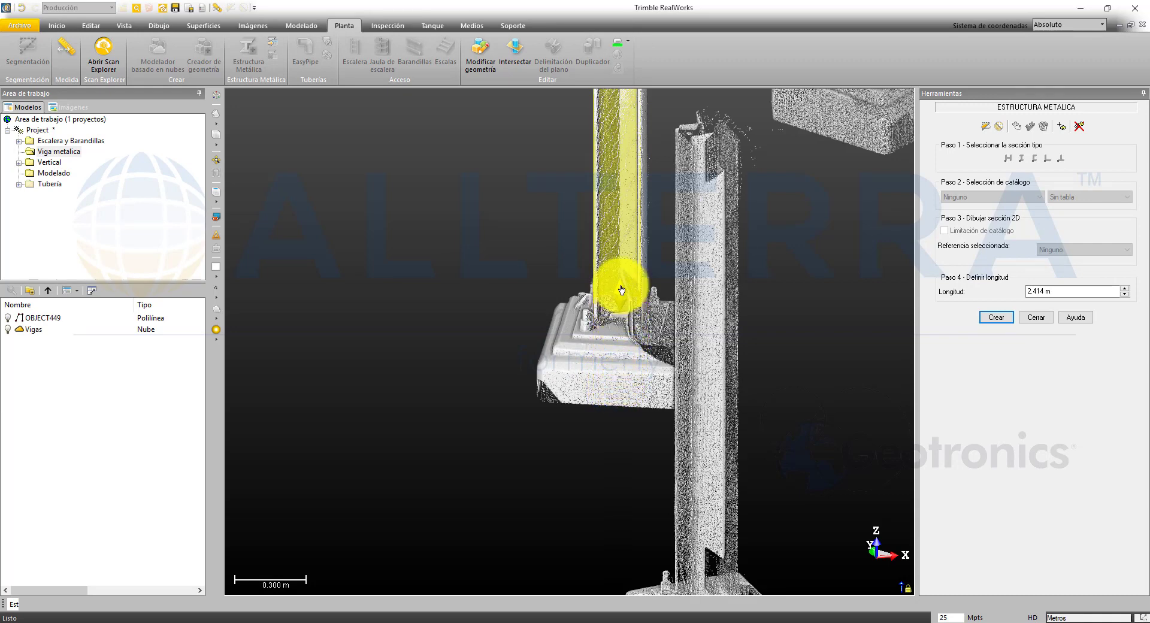
click(624, 223)
click(1080, 293)
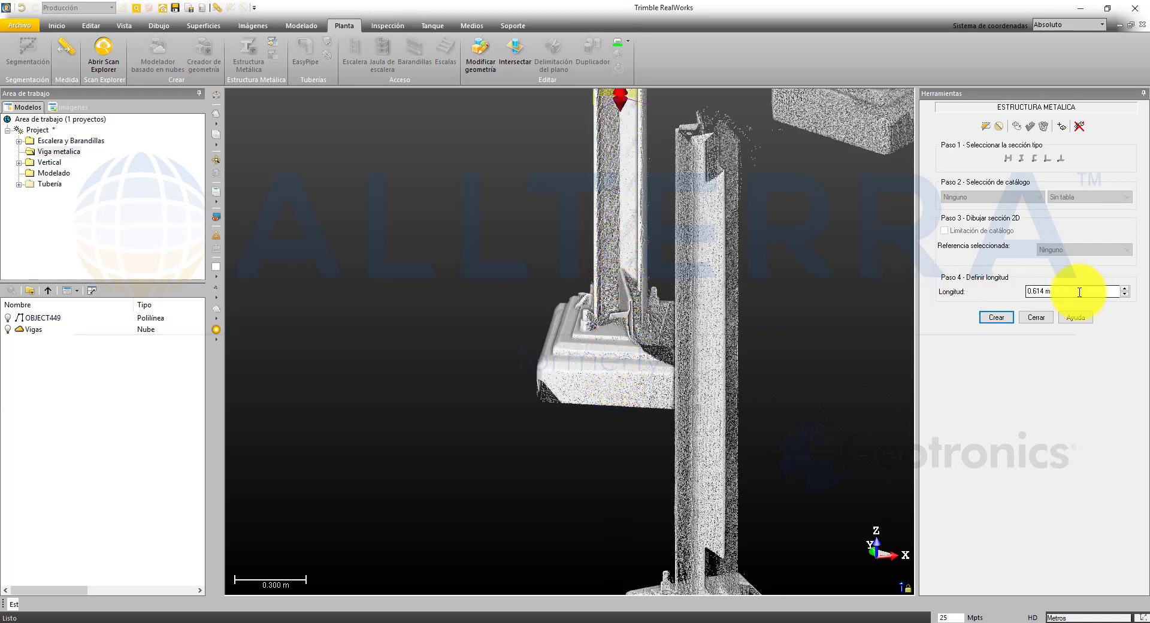
scroll(1078, 292, up, 5)
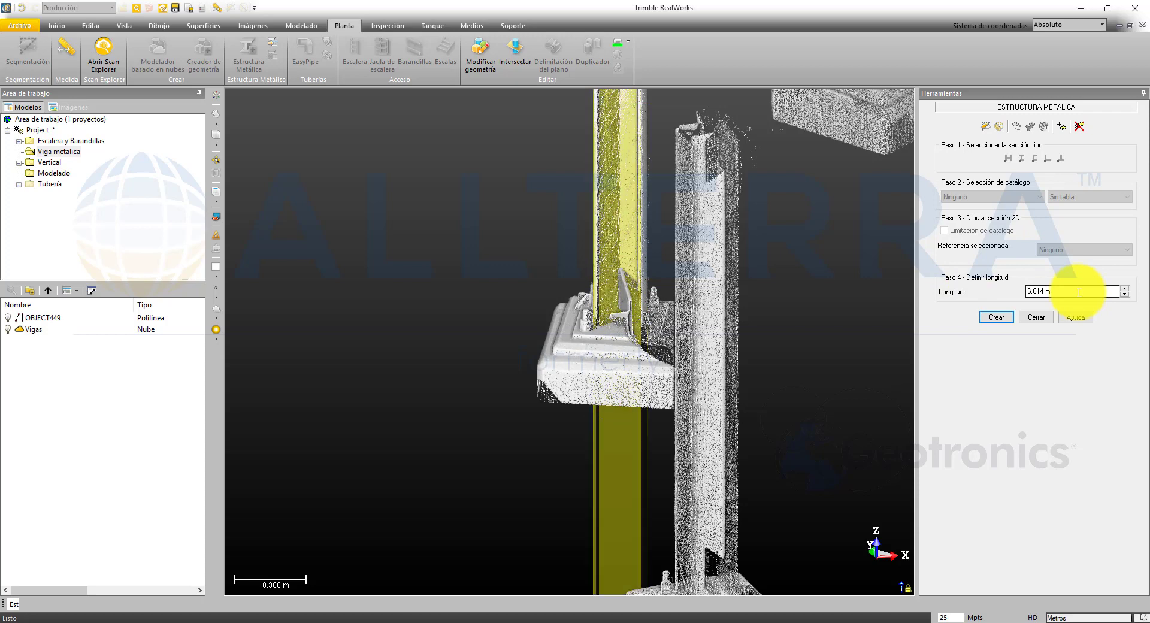
Fit the lower end of the H beam to its base, giving a length of about 2.646 m.
scroll(1079, 293, down, 5)
scroll(1079, 293, up, 2)
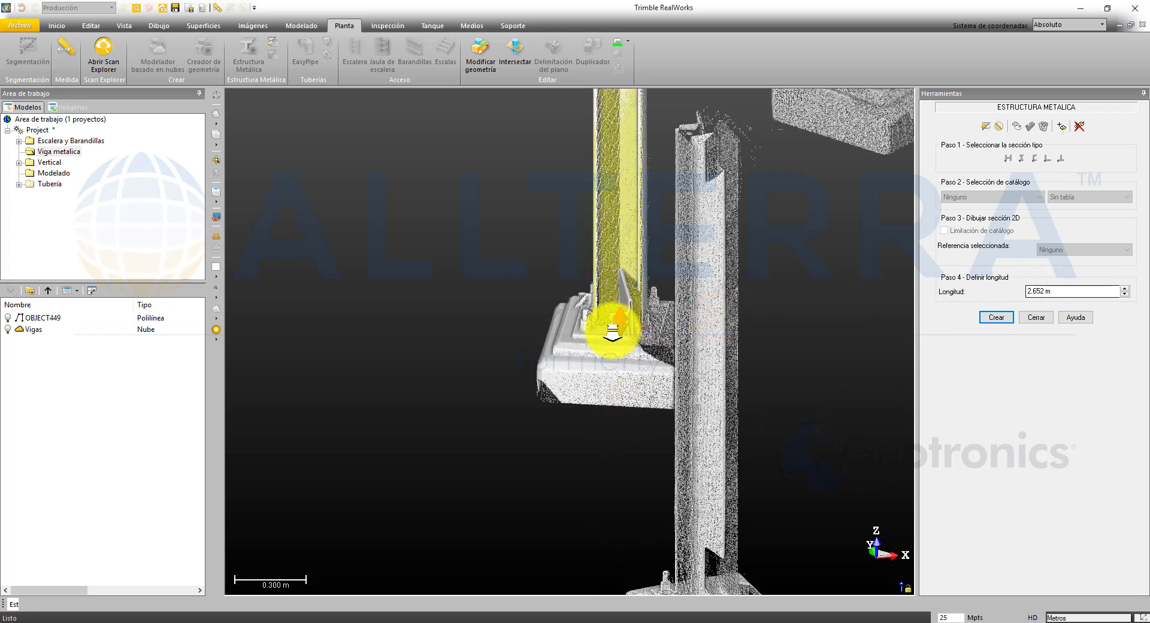
scroll(612, 333, up, 3)
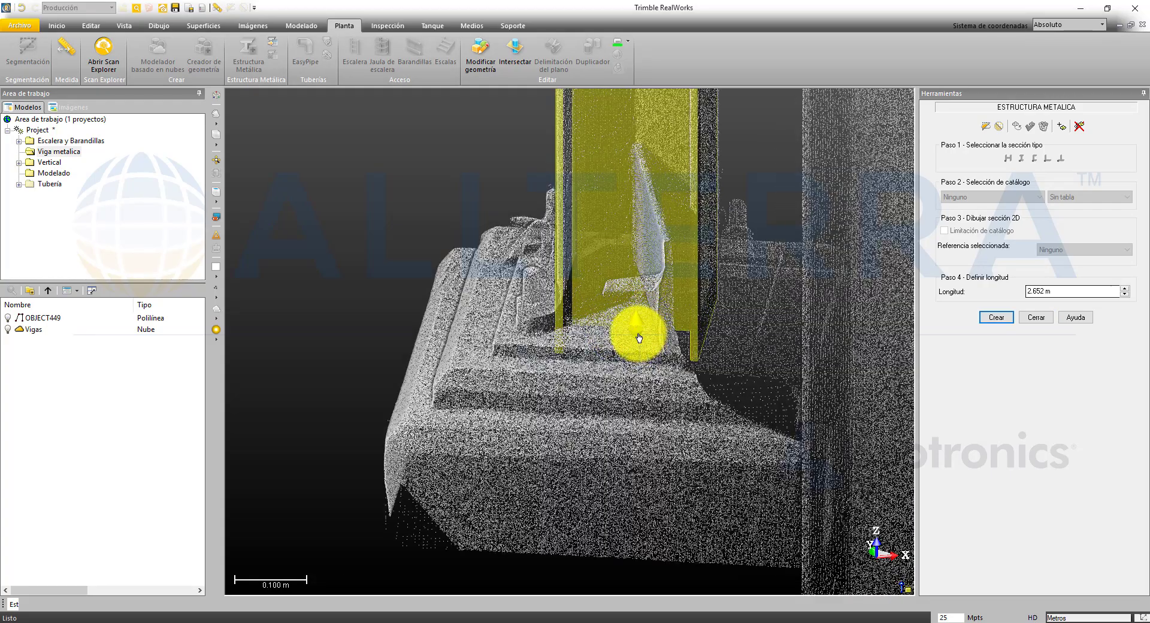
drag(638, 316, 637, 312)
scroll(627, 319, up, 2)
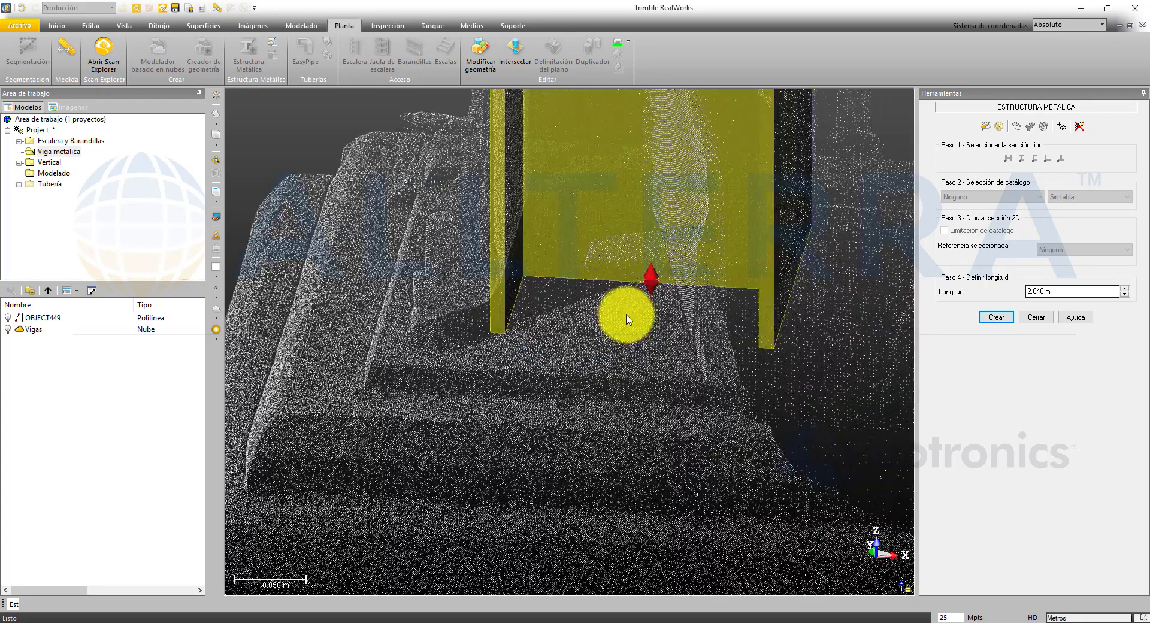
Fit the beam's upper end to the scanned column top at about 2.135 m length, create the beam, and close the tool.
scroll(632, 324, down, 6)
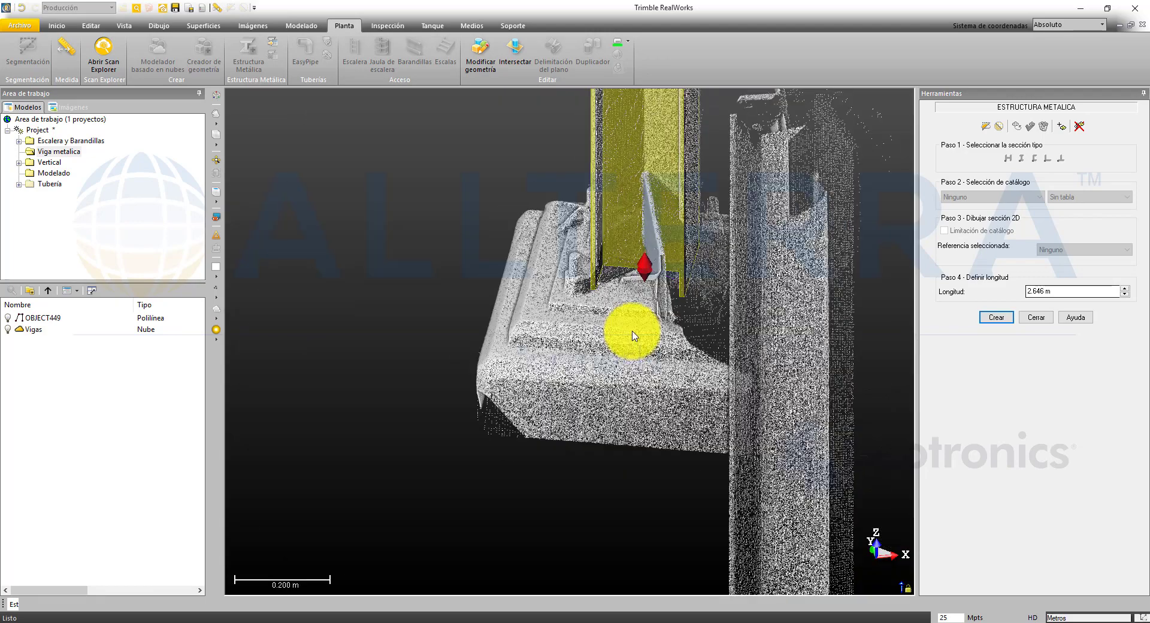
scroll(631, 333, down, 5)
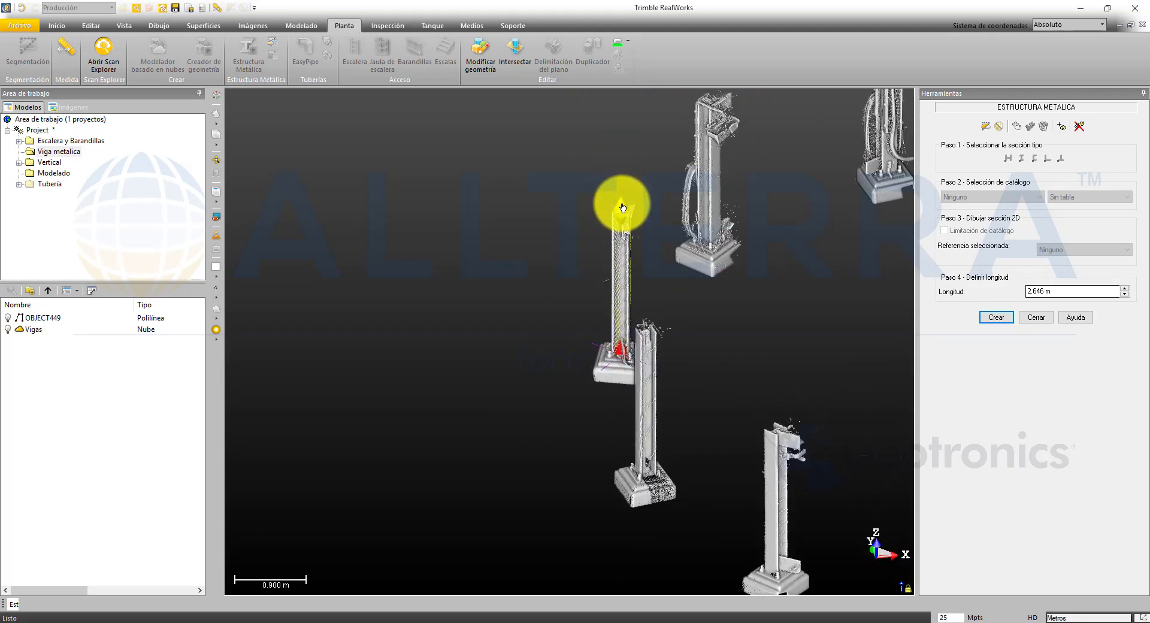
click(623, 207)
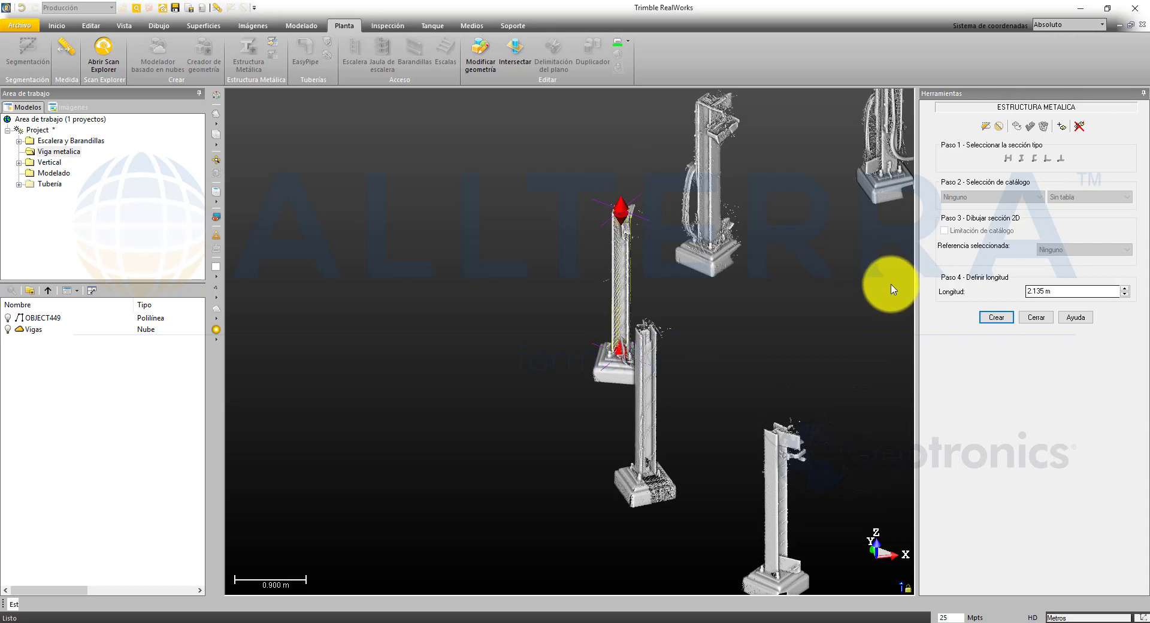
click(996, 318)
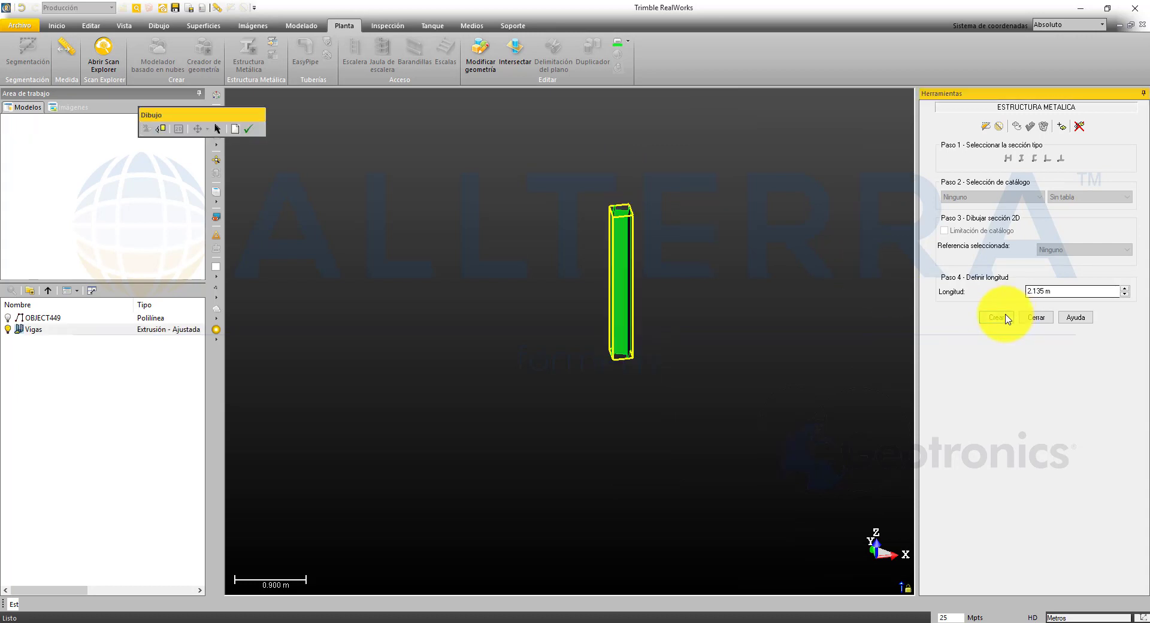
click(1040, 317)
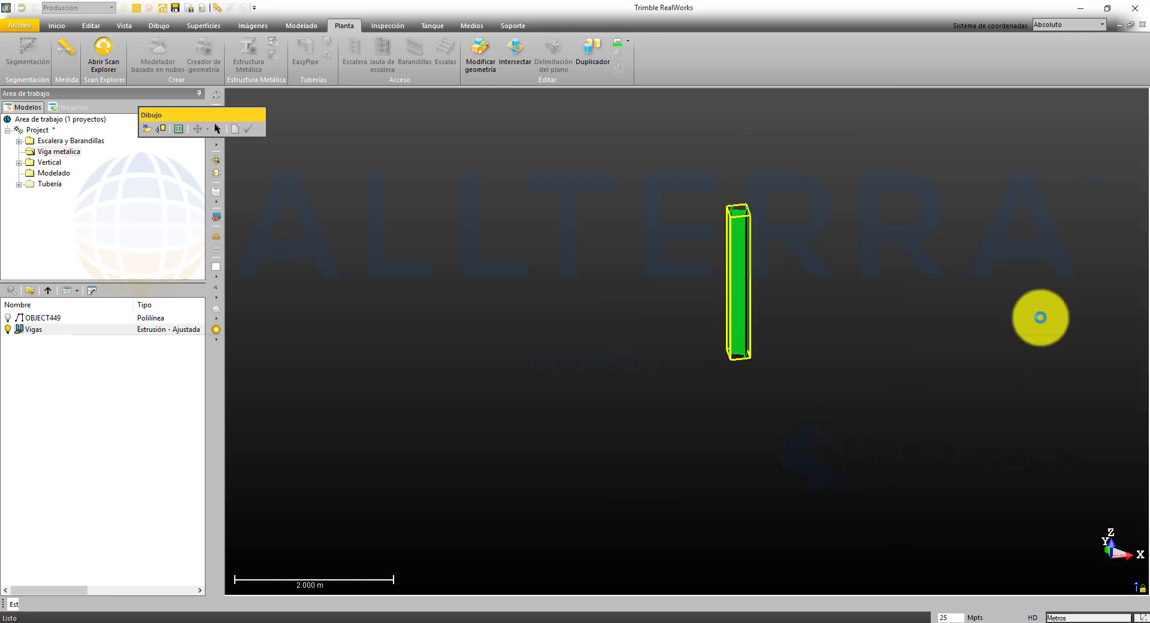
Start the Duplicador on the modelled beam with the Alrededor de un eje method and the Todos rotados option.
scroll(349, 254, up, 8)
scroll(417, 252, down, 6)
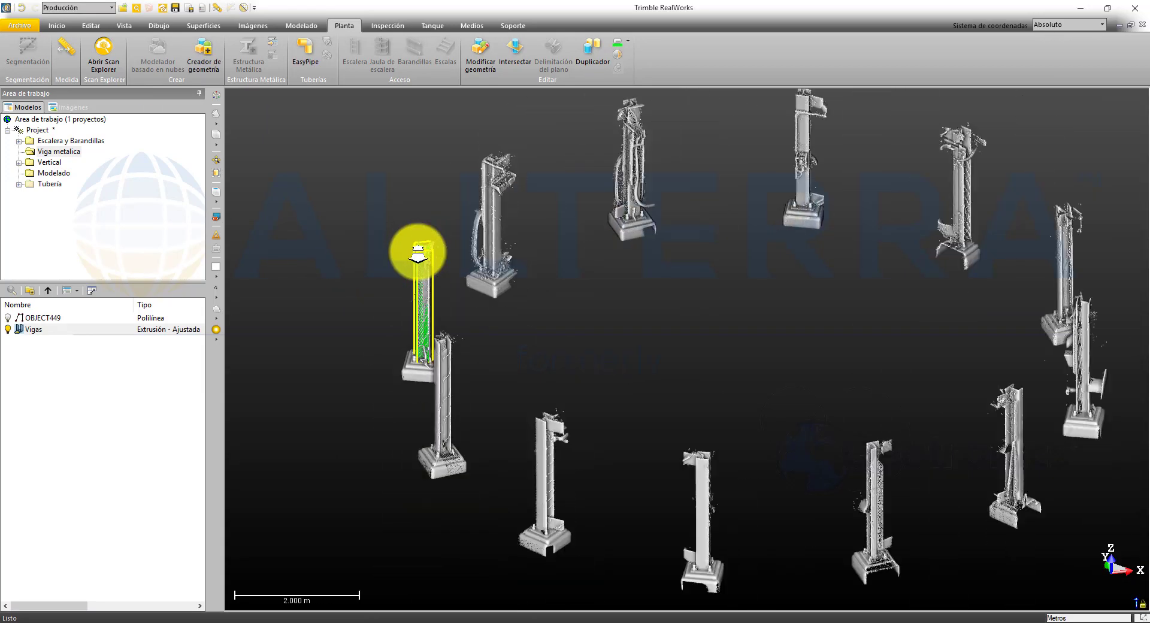
scroll(417, 254, down, 2)
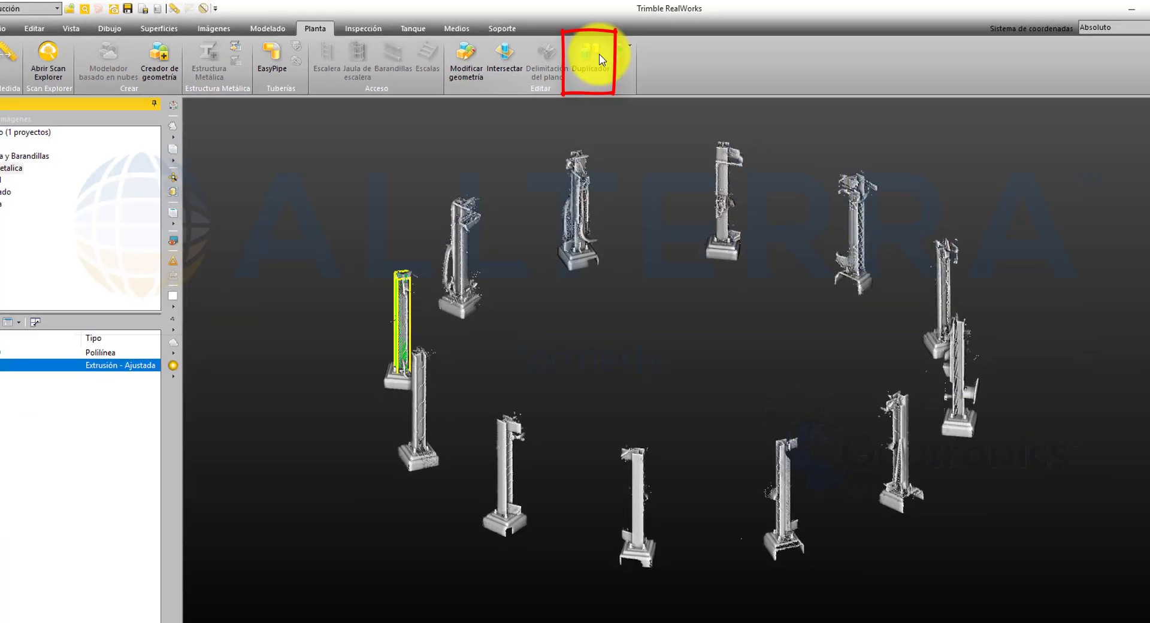
click(574, 102)
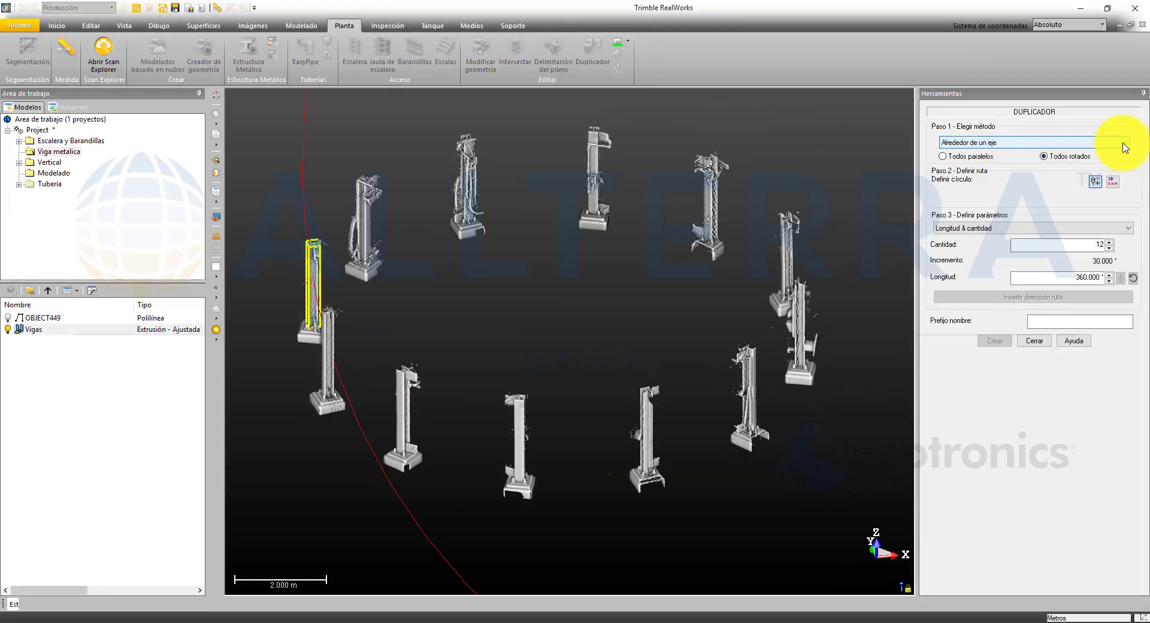
click(1125, 143)
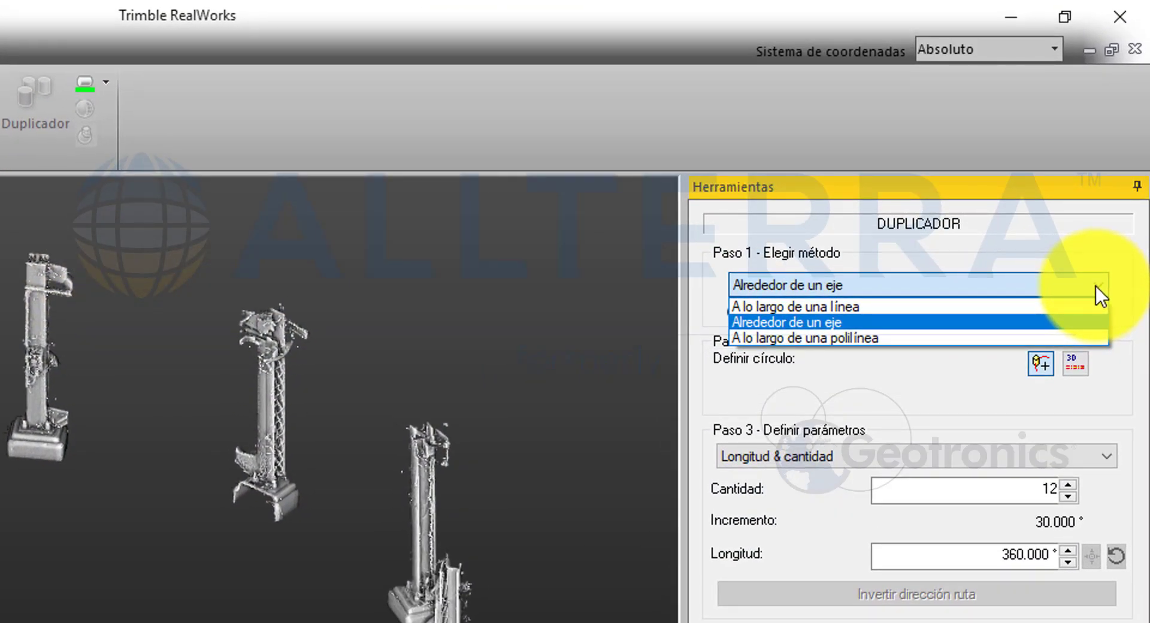
click(1095, 286)
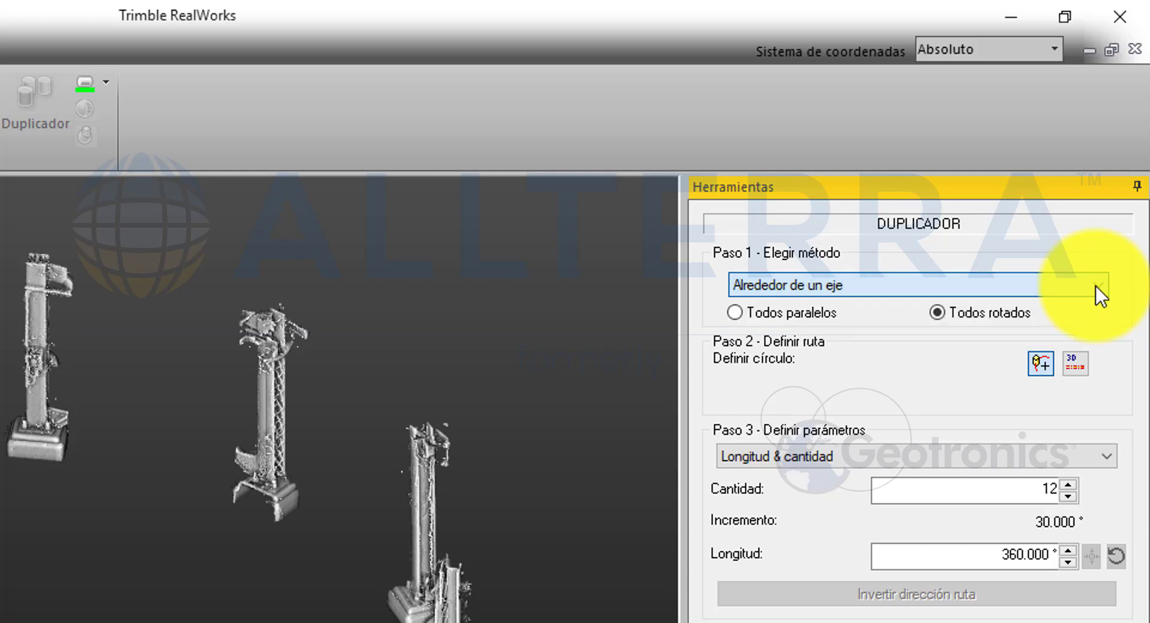
click(1039, 364)
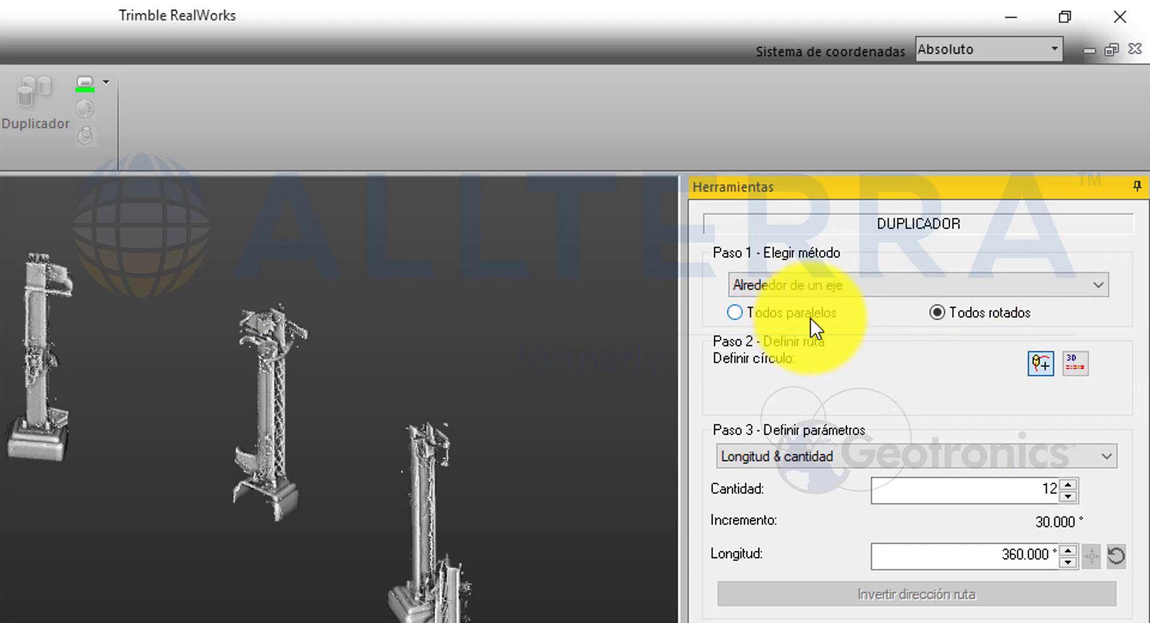
click(990, 325)
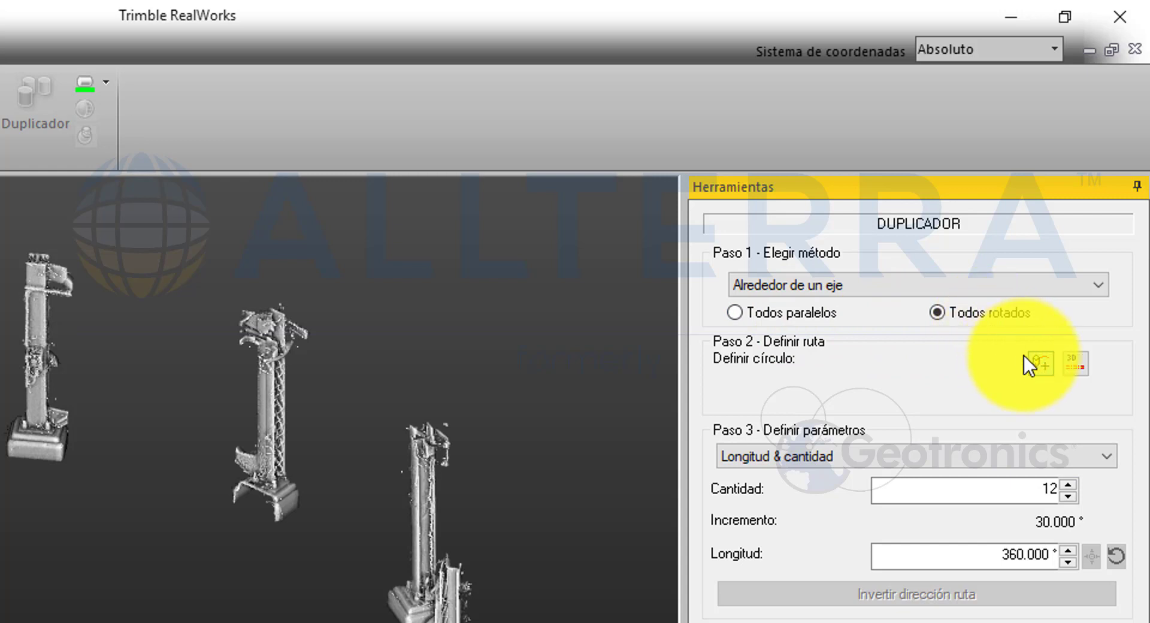
Start defining the duplication circle's 3D axis by direction and position, entering the position -0.282 m; -3.116 m; 606.999 m.
click(1077, 365)
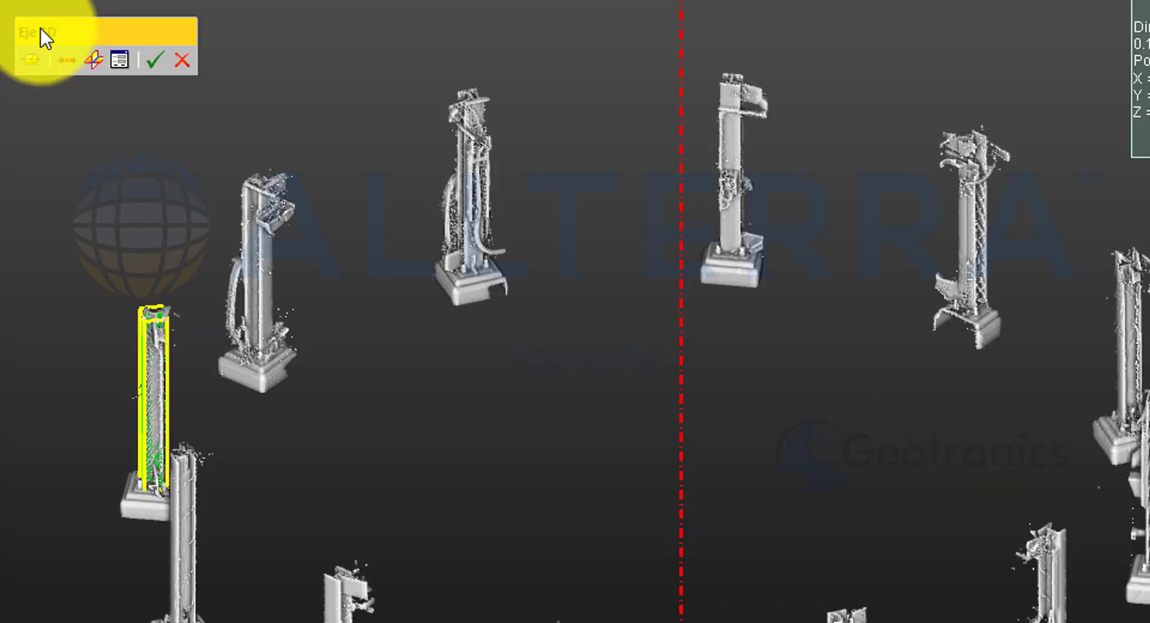
drag(42, 30, 431, 355)
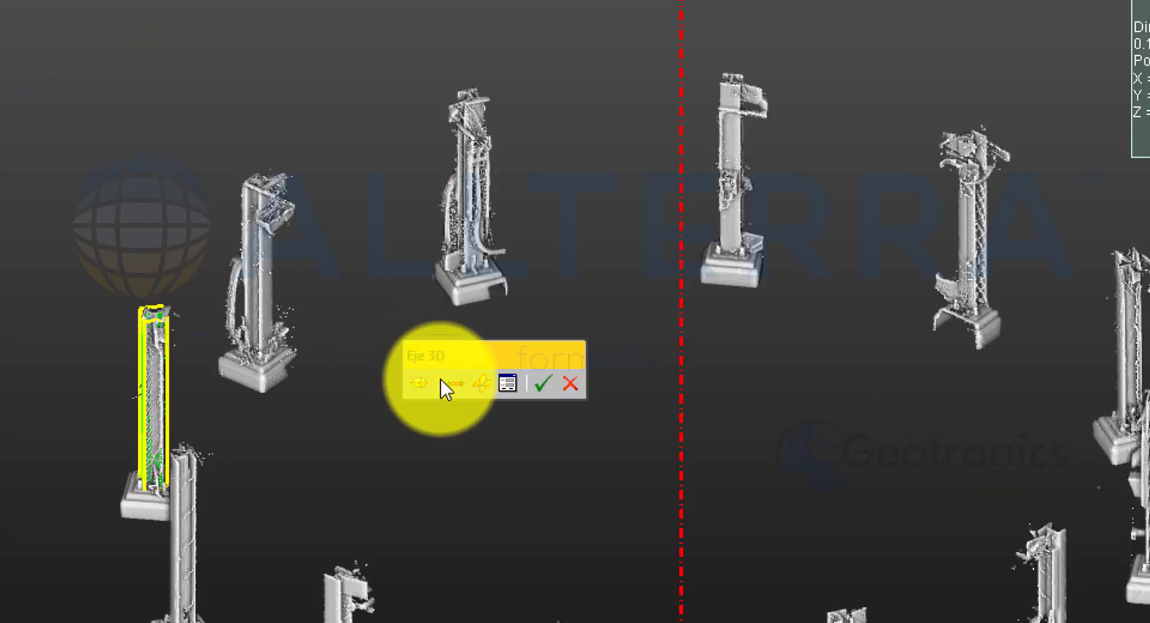
click(507, 384)
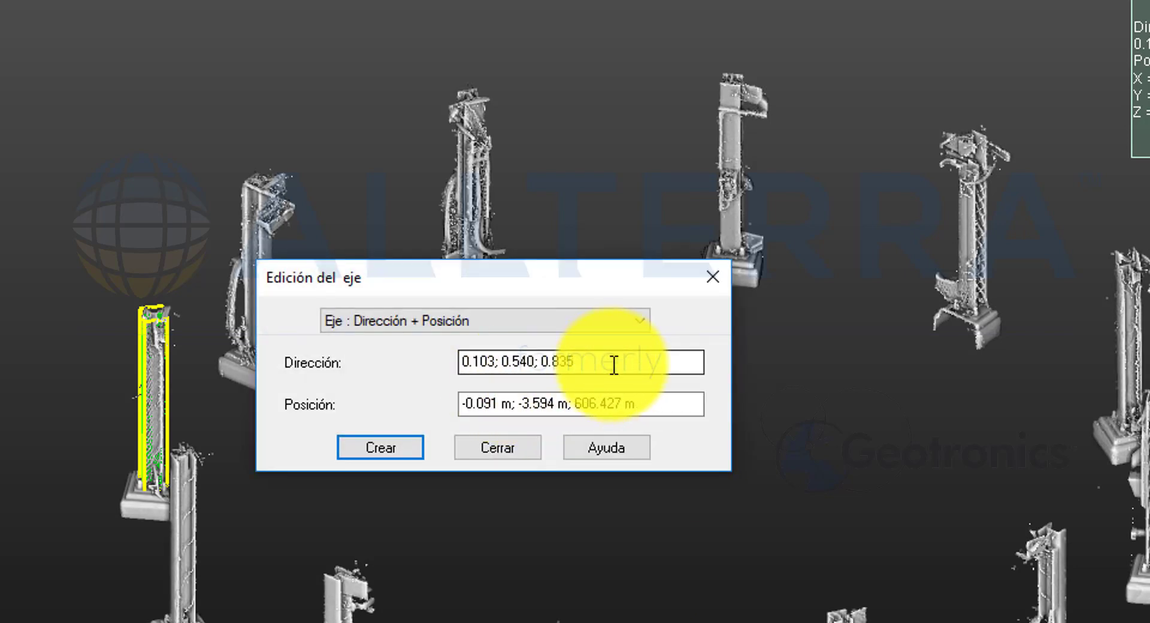
drag(663, 403, 440, 398)
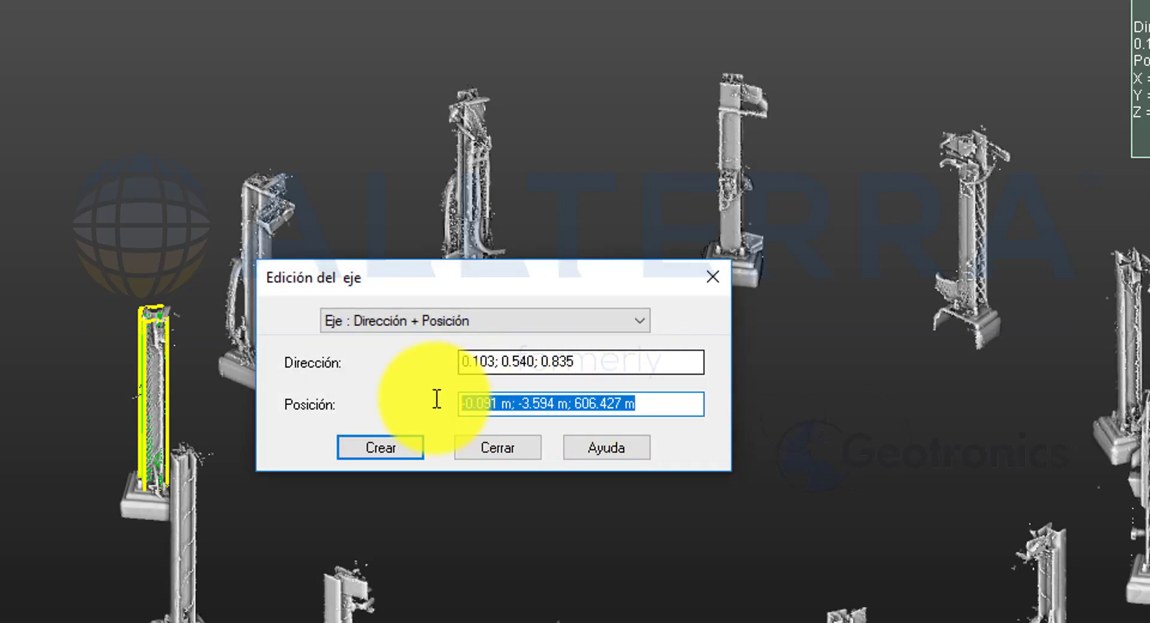
text(-0.282 m; -3.116 m; 606.999 m)
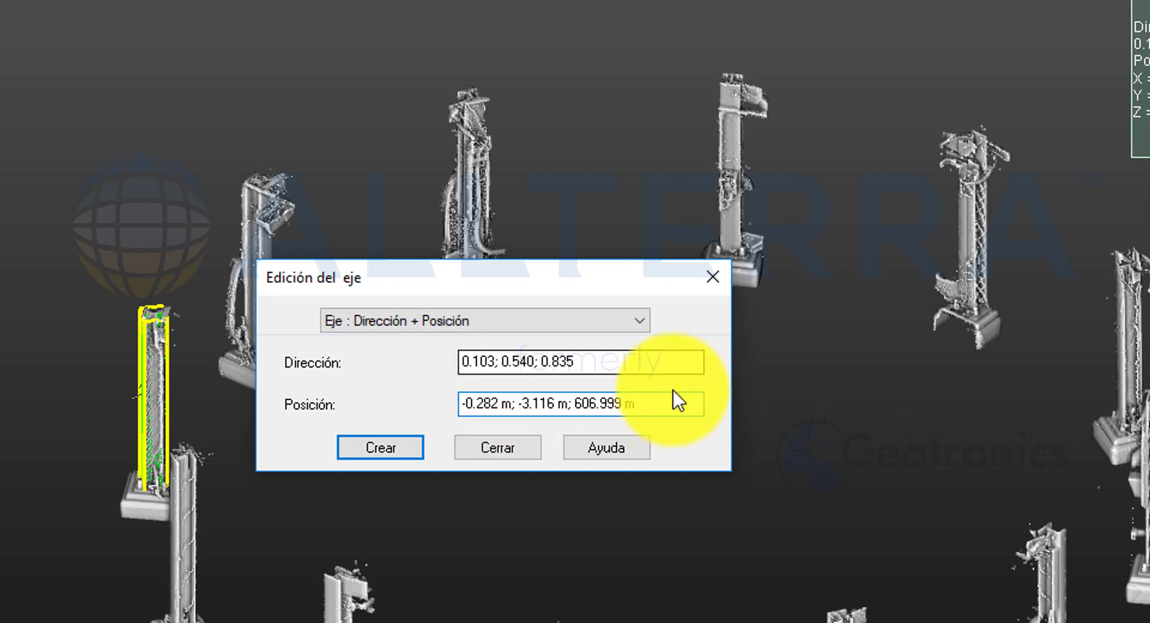
Set the axis direction to 0; 0; 1, create the axis, and accept it as the centre of the duplication circle.
click(611, 361)
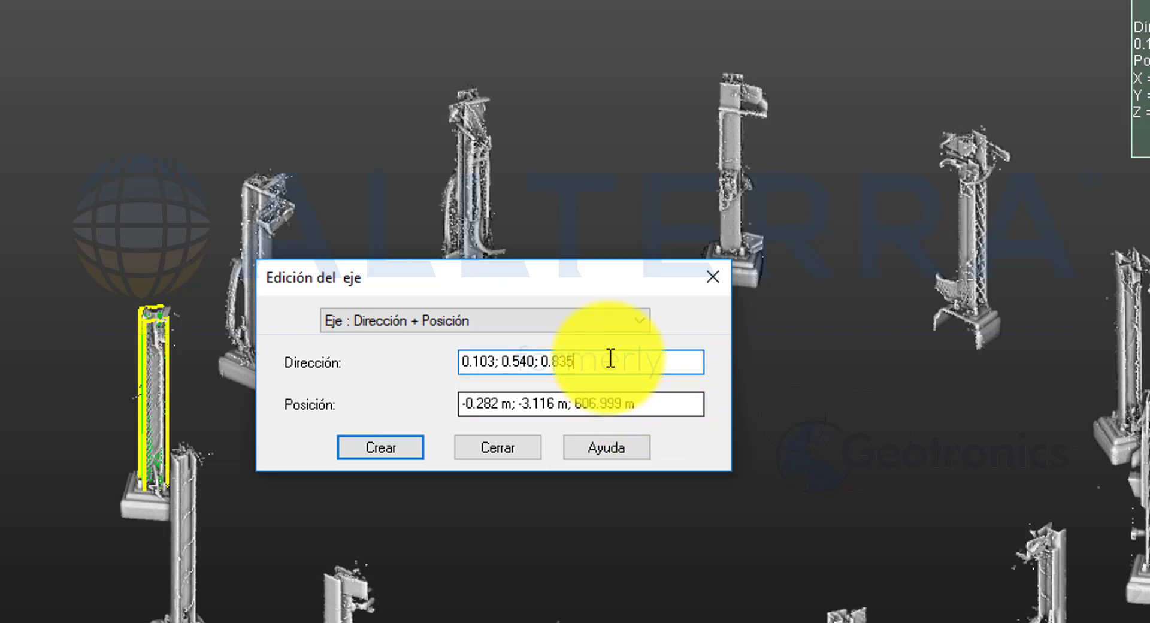
click(494, 362)
key(BackSpace)
key(BackSpace)
key(BackSpace)
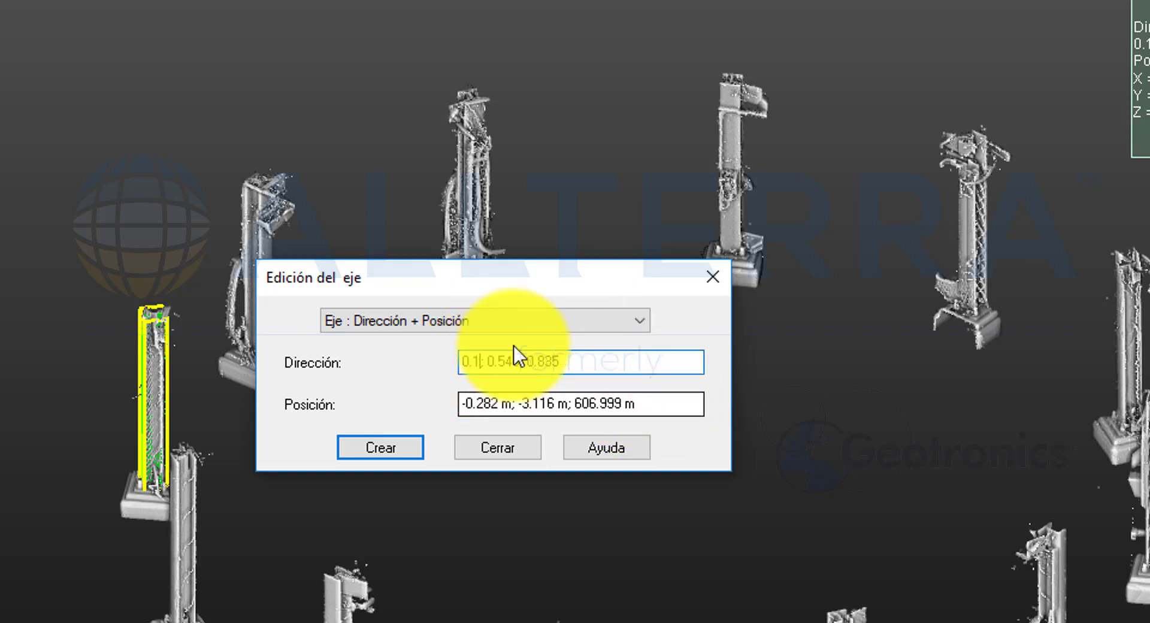
text(0)
key(BackSpace)
key(BackSpace)
key(Return)
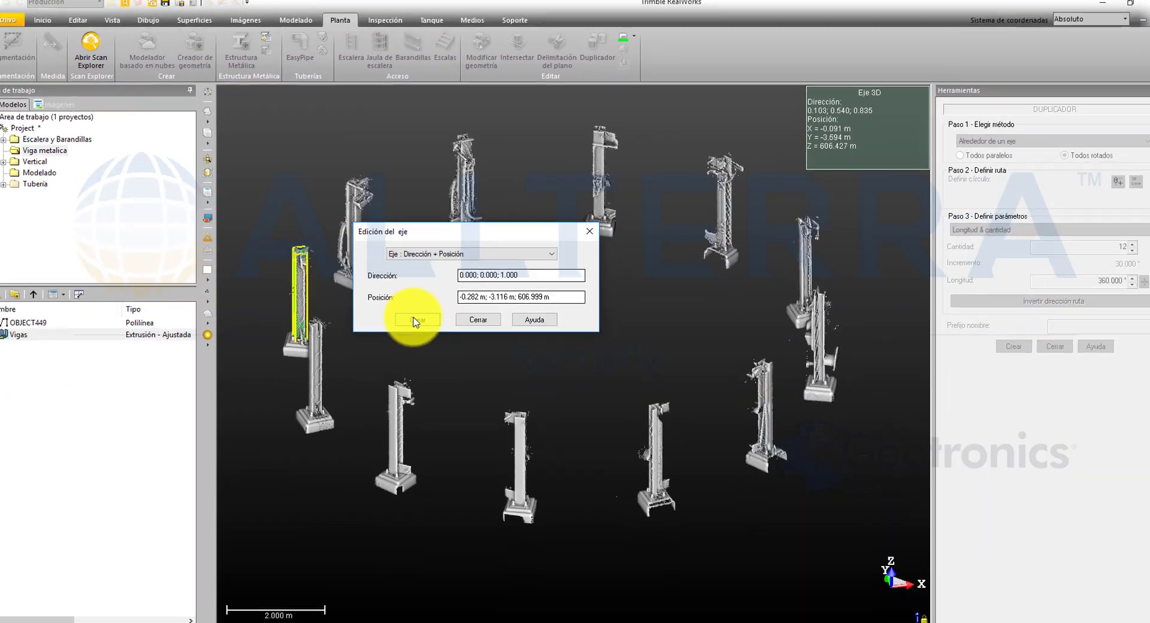
click(390, 412)
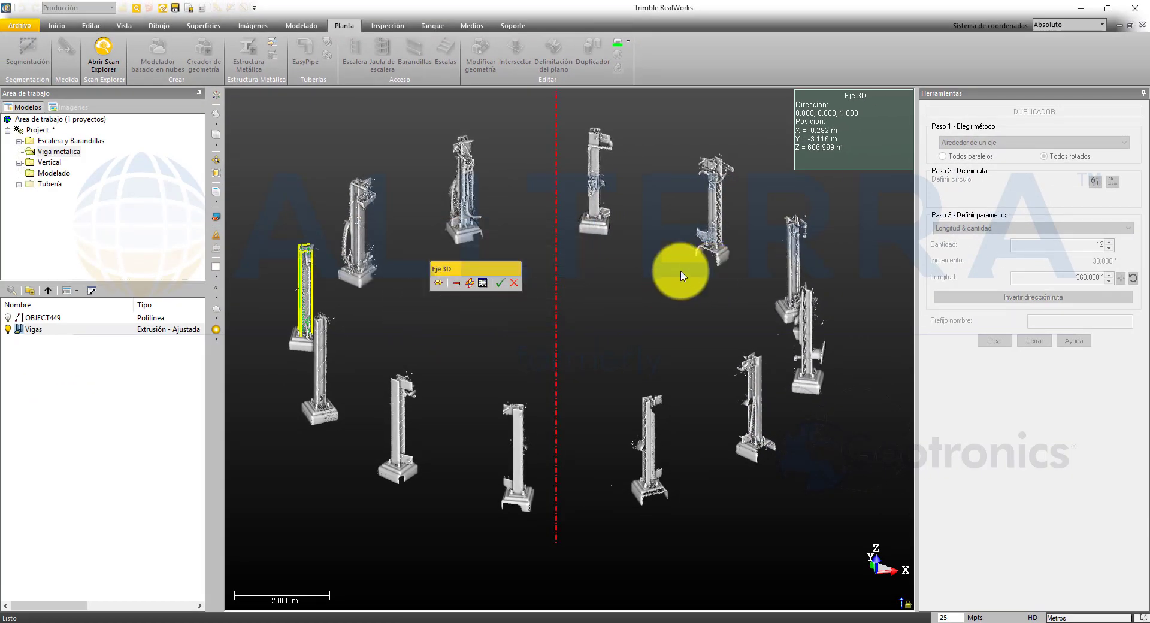
mouse_move(611, 277)
mouse_down()
mouse_move(555, 336)
mouse_move(562, 351)
mouse_move(605, 325)
mouse_move(607, 292)
mouse_up()
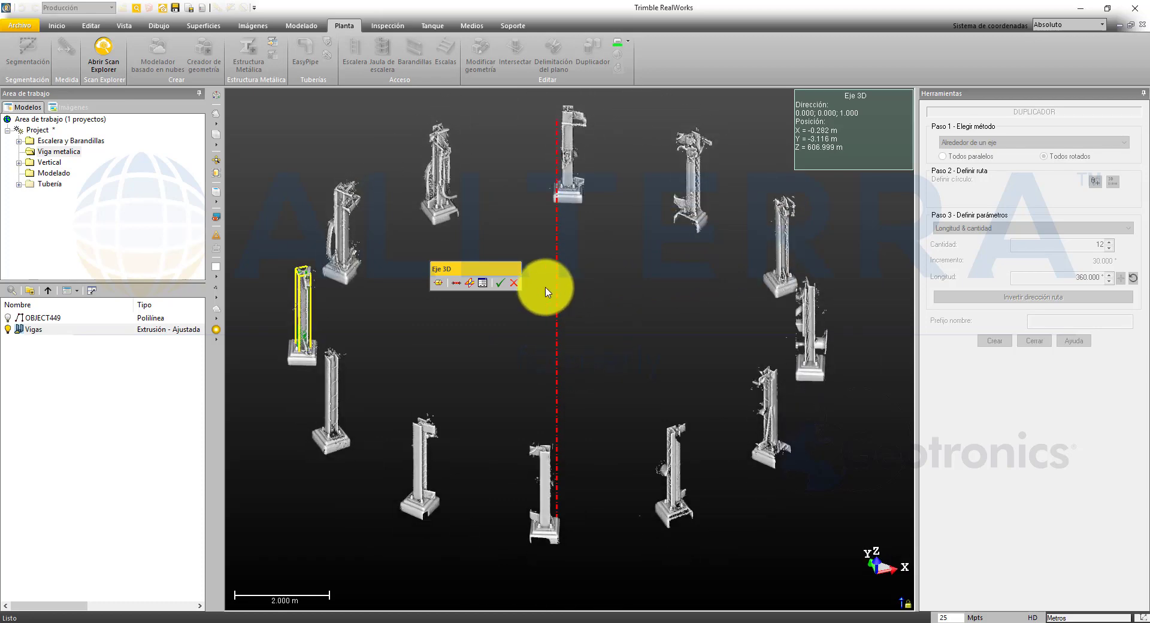
click(498, 284)
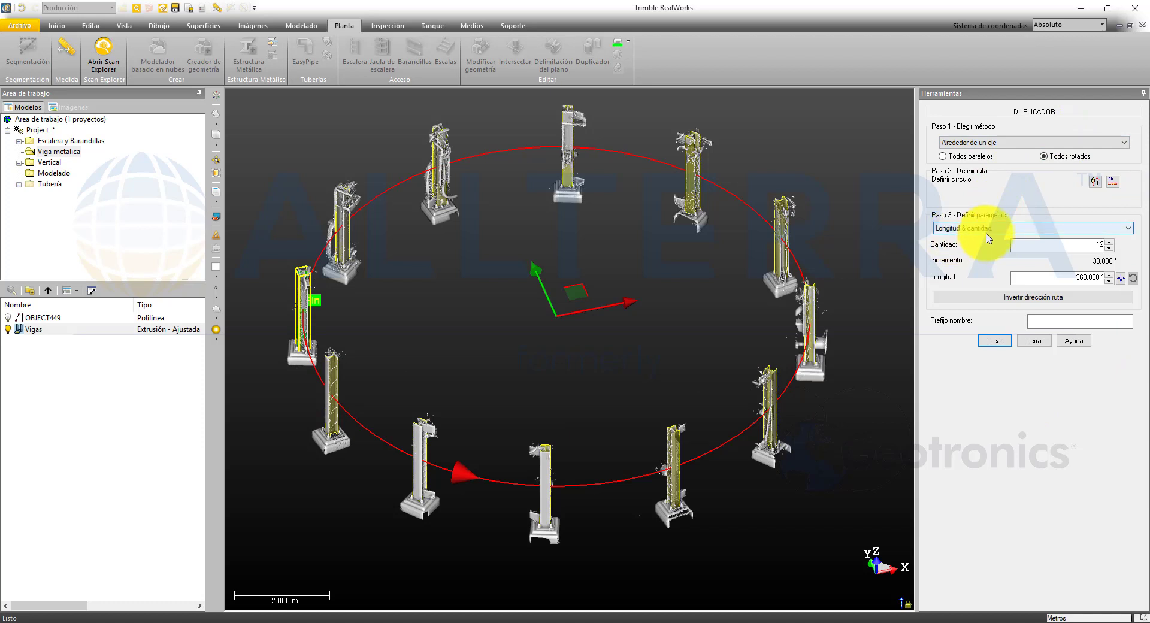
Preview a quantity of 20 beams around the circle and set the quantity back to 12.
double_click(1101, 245)
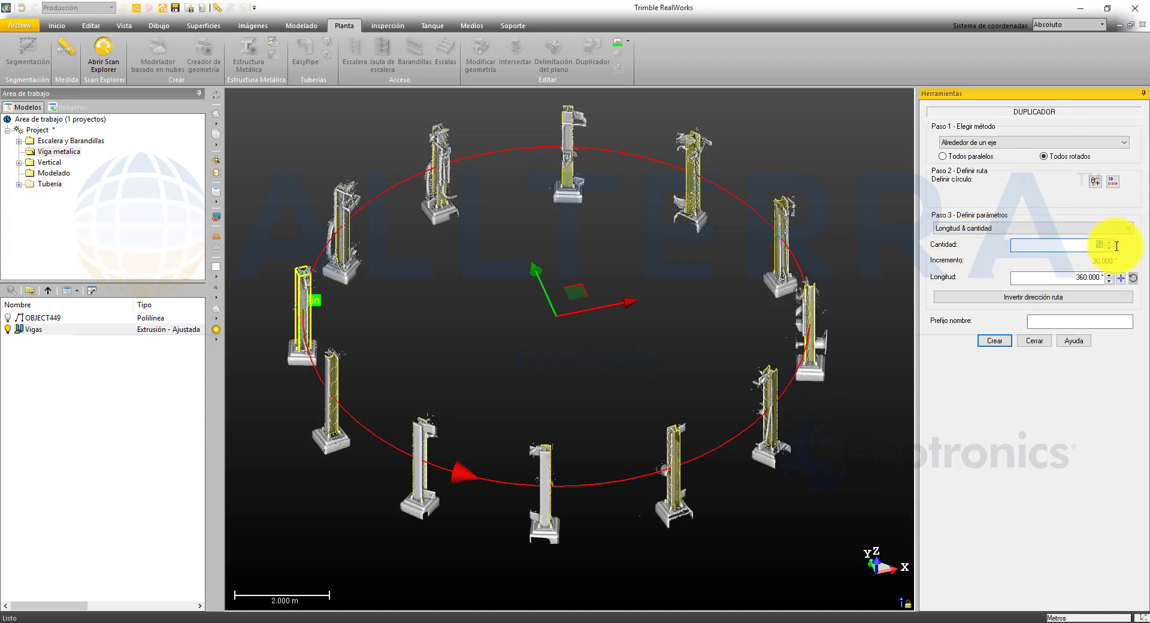
text(2)
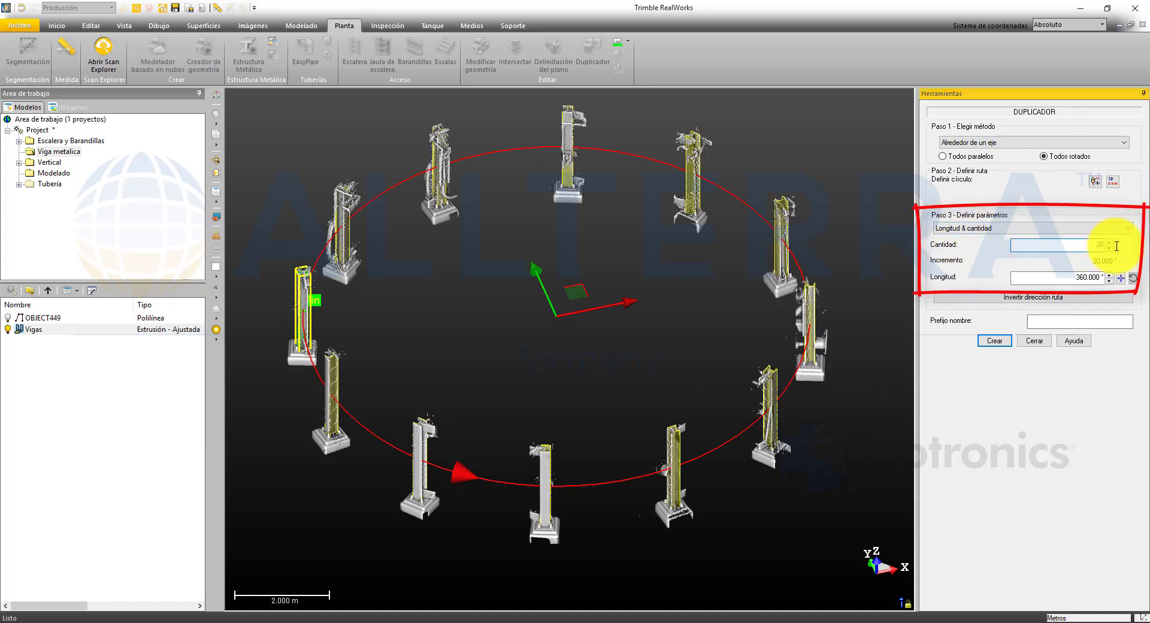
click(1071, 278)
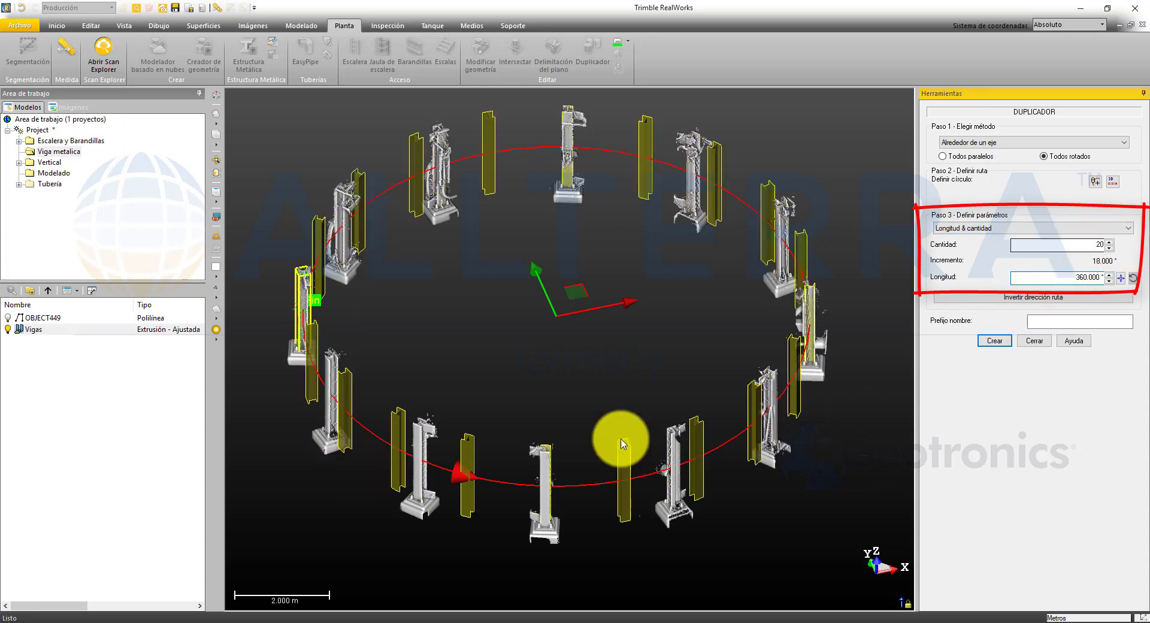
double_click(1078, 244)
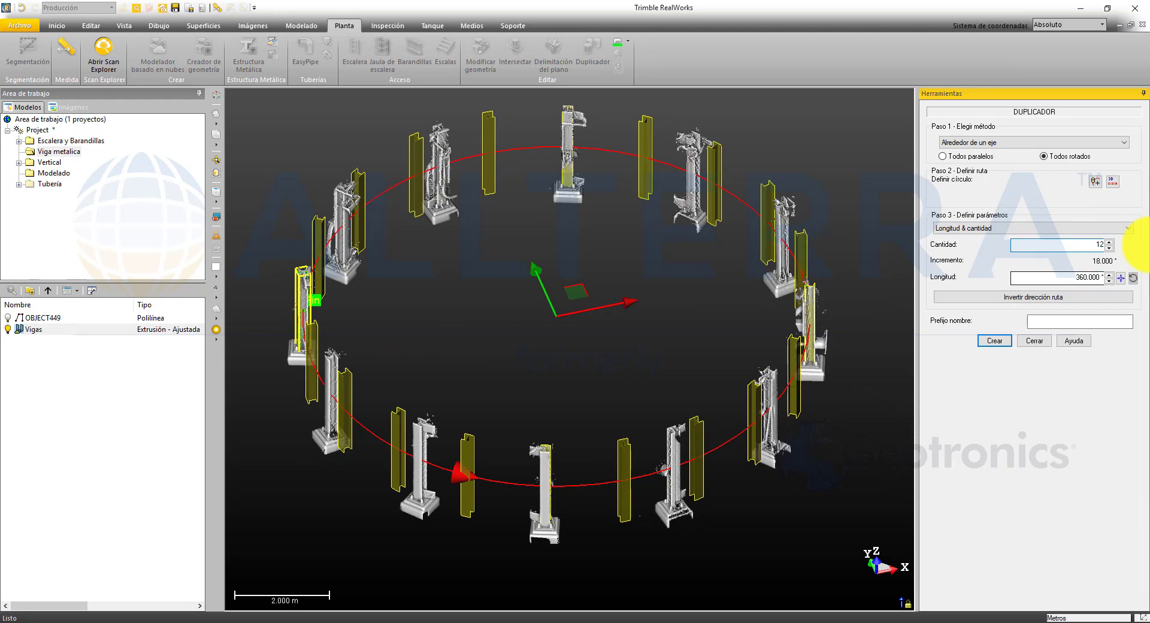
key(Return)
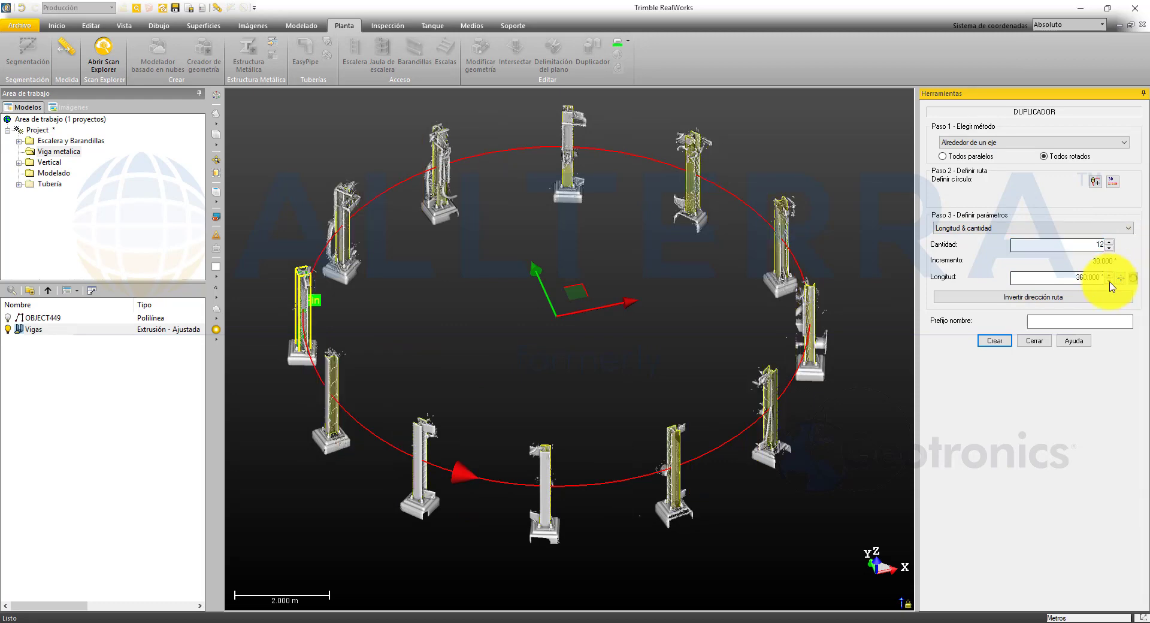
Preview the 12 beams over a path length of 180° and set the length back to 360°.
double_click(1067, 278)
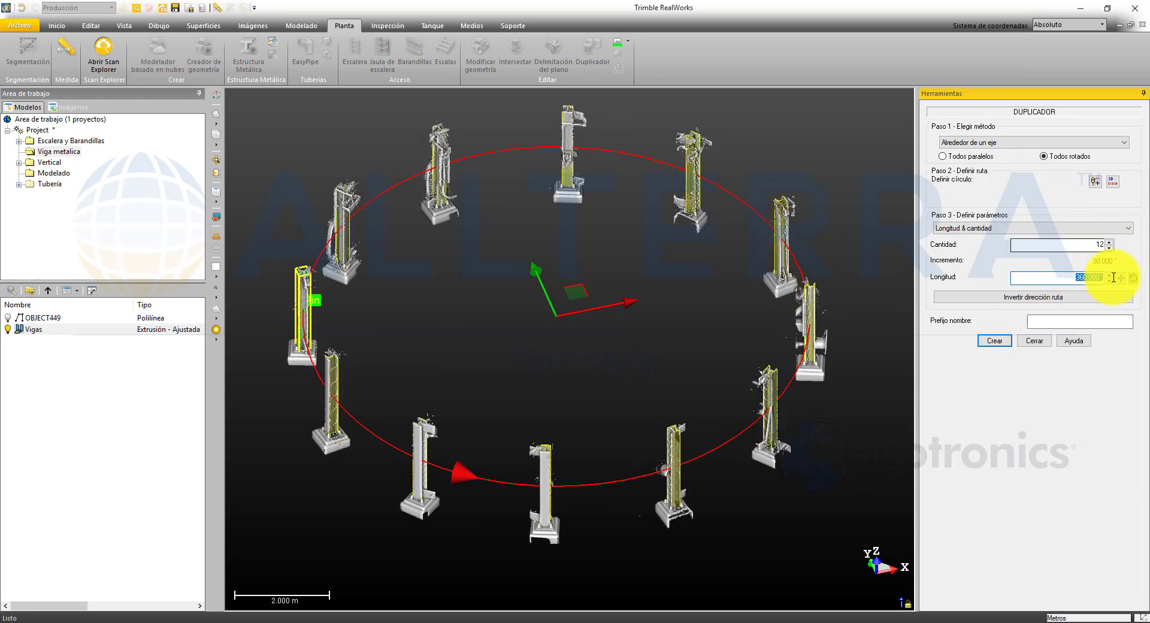
text(180)
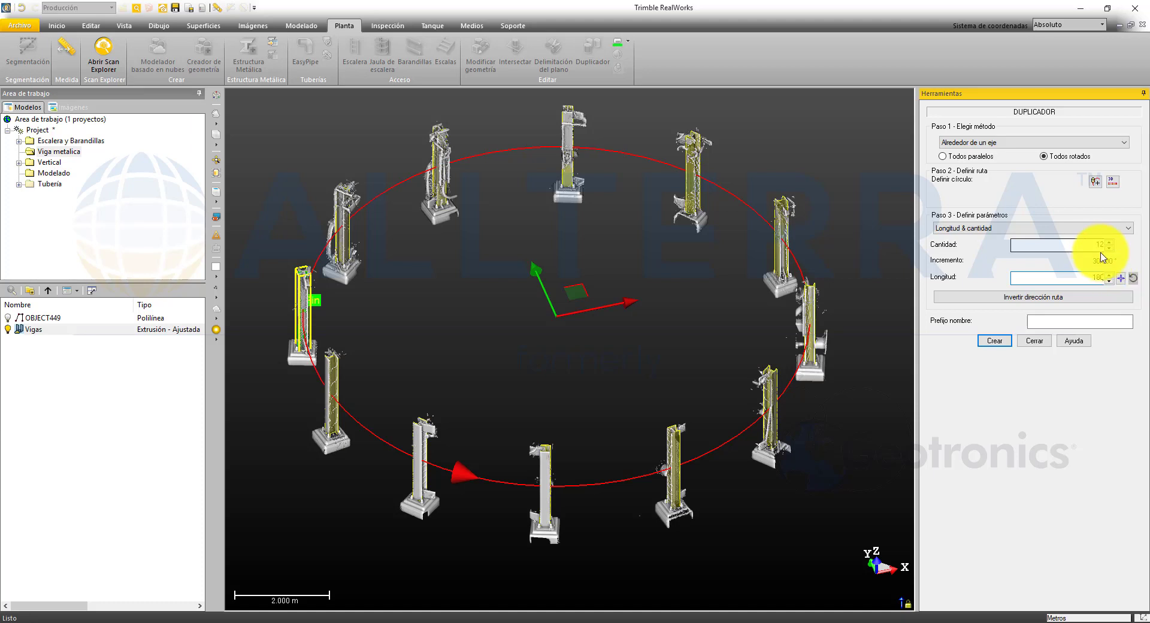
key(Return)
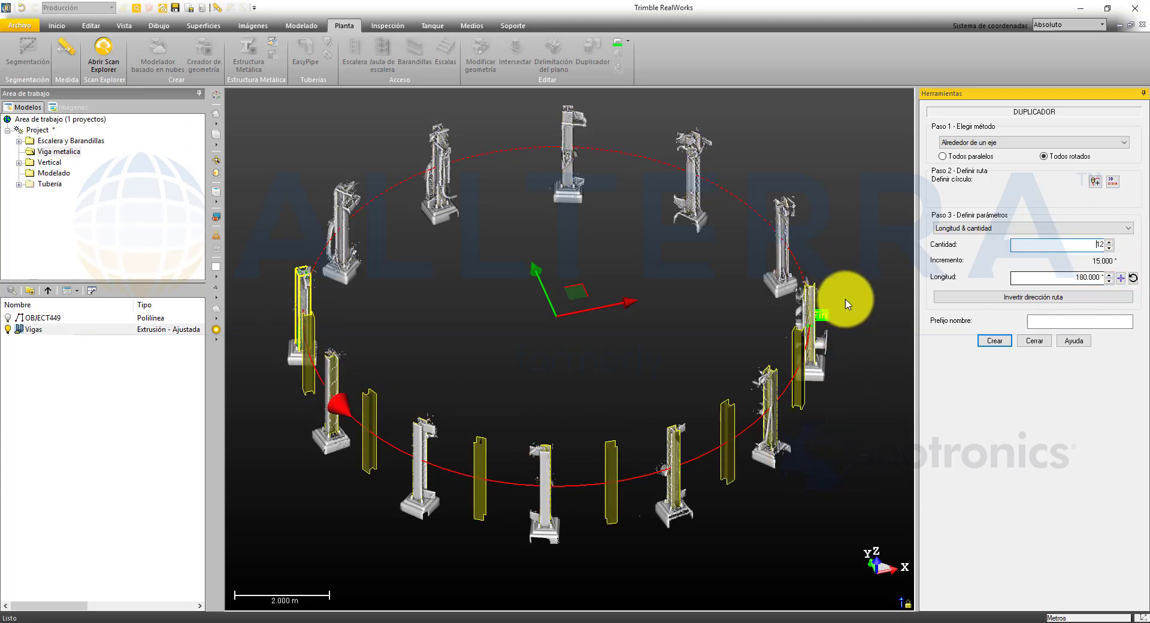
double_click(1075, 277)
text(360)
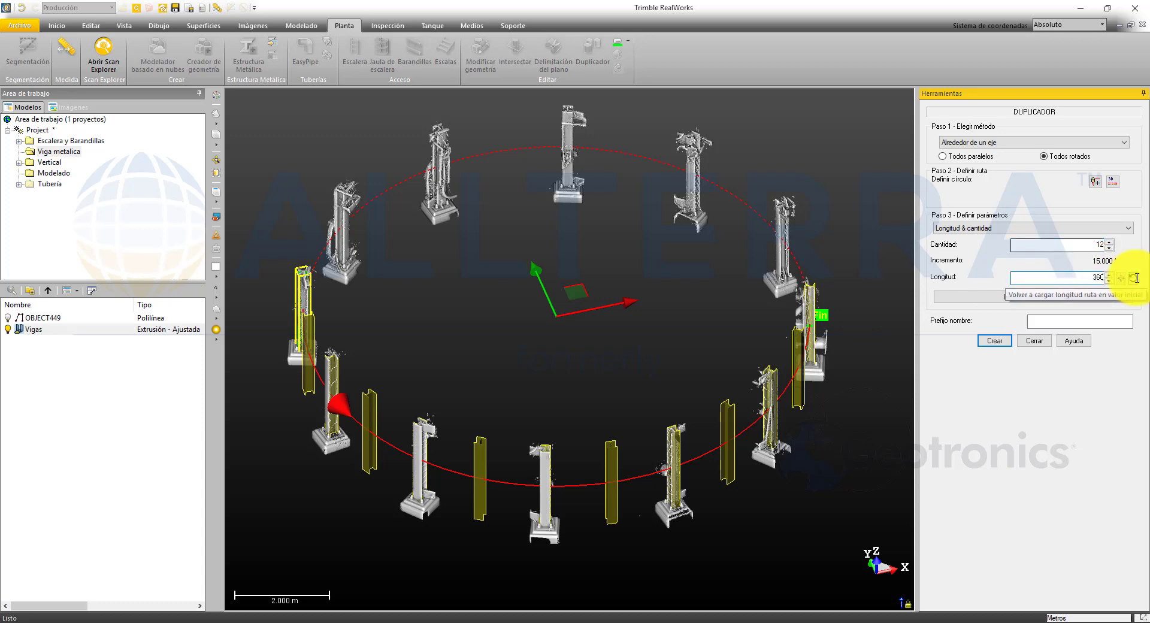
click(1078, 244)
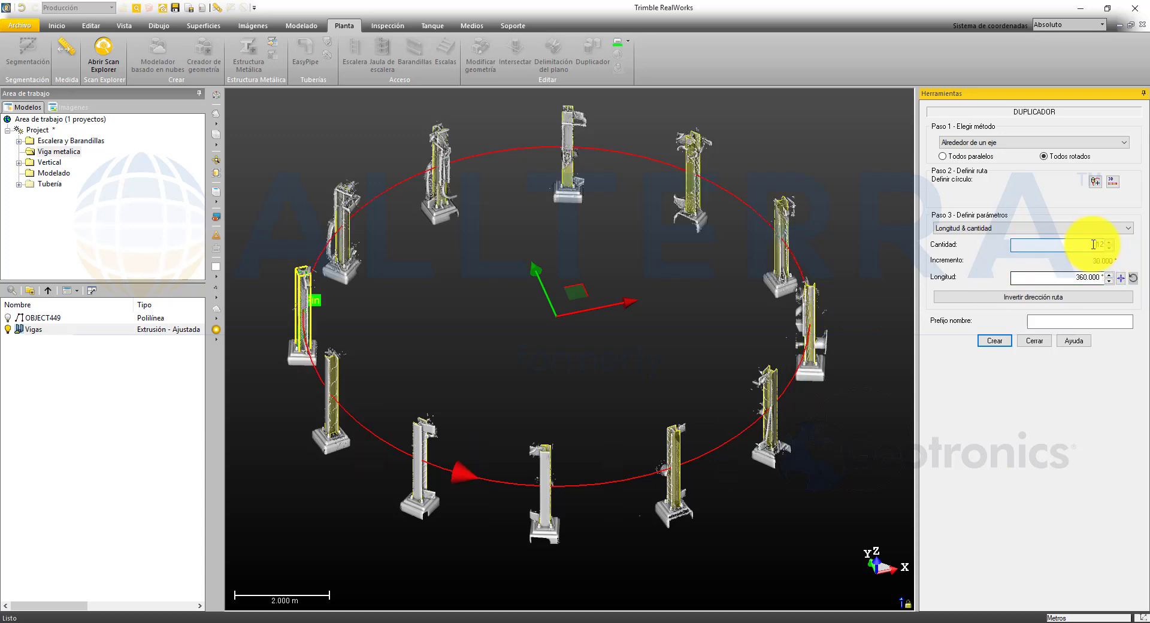
Create the duplicated beams with the name prefix VIGA01 and close the Duplicador.
click(1063, 320)
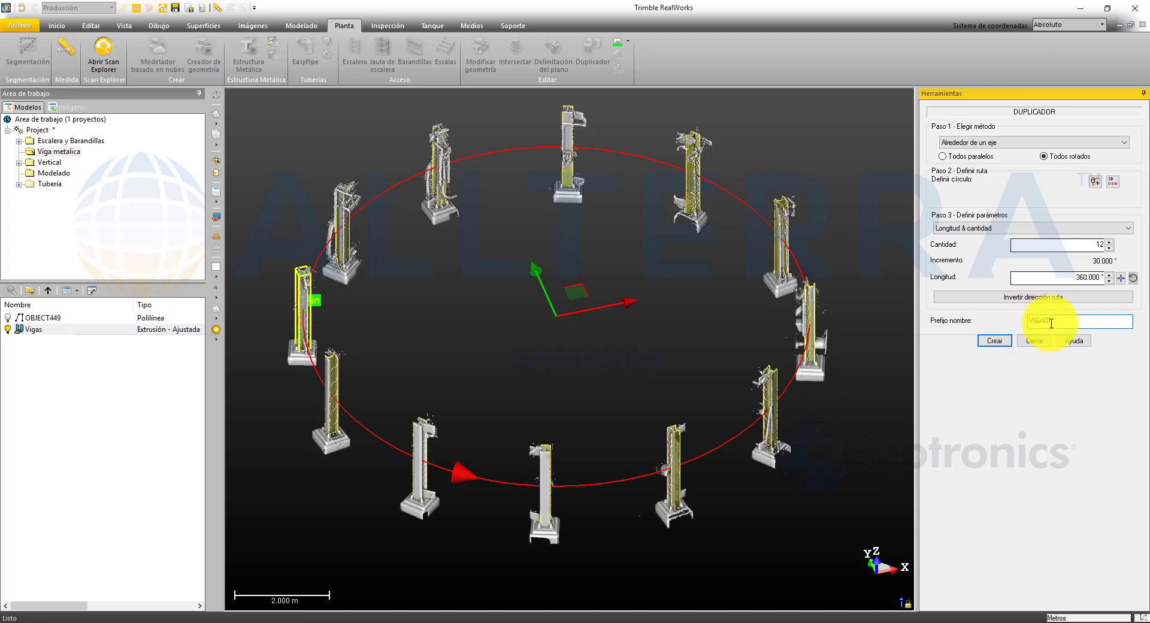
click(996, 341)
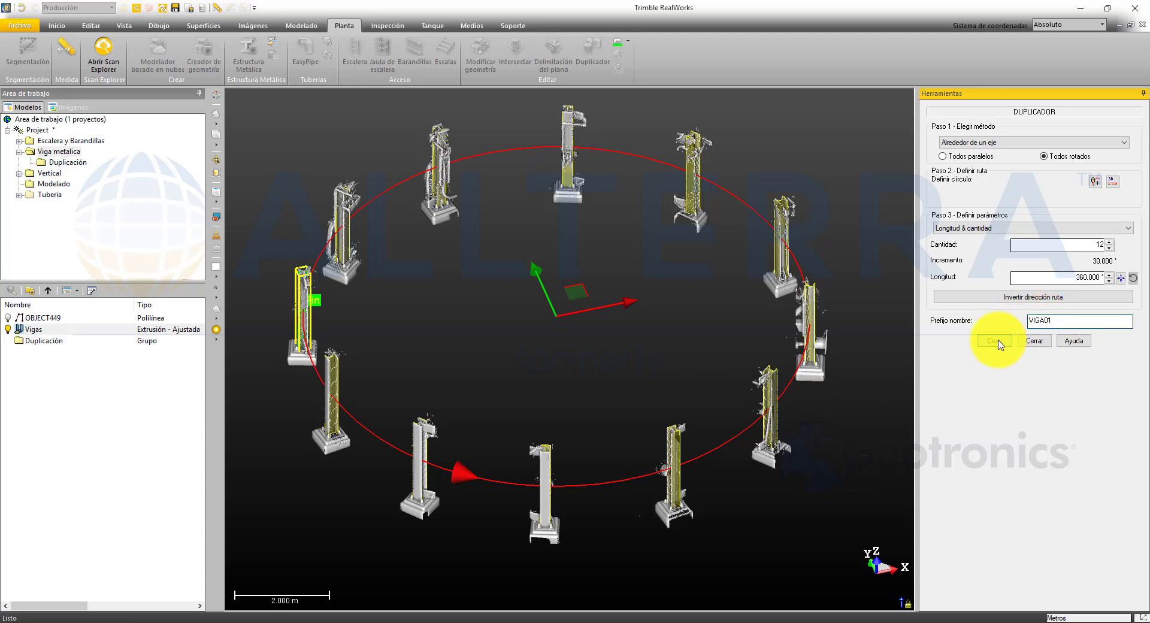
scroll(452, 375, up, 3)
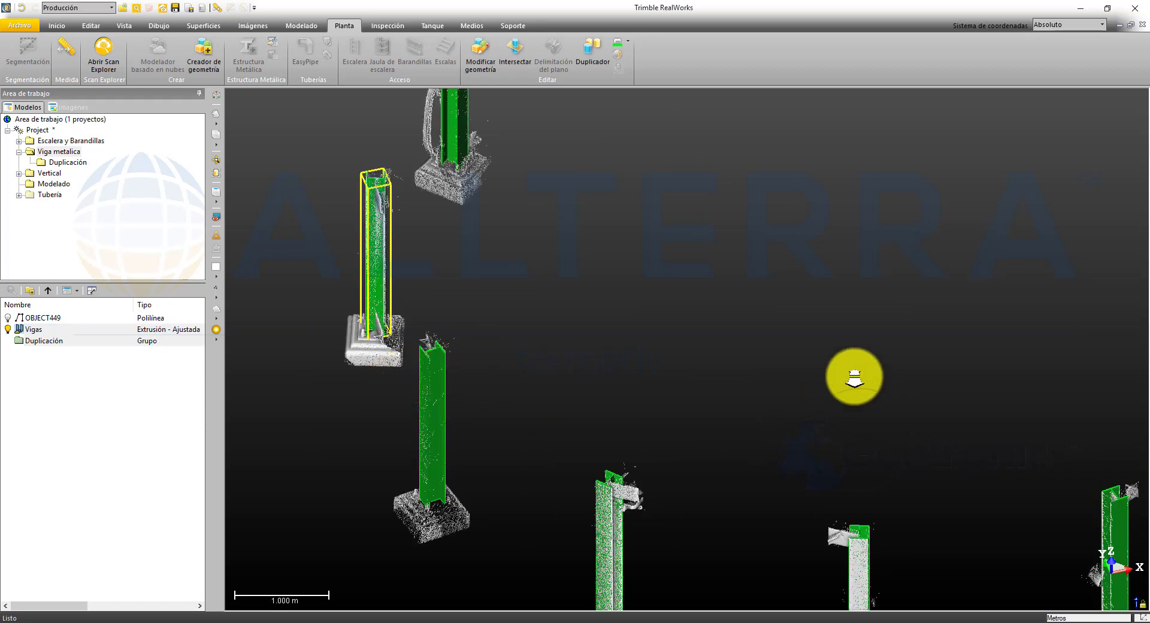
scroll(855, 378, down, 1)
middle_drag(854, 377, 680, 423)
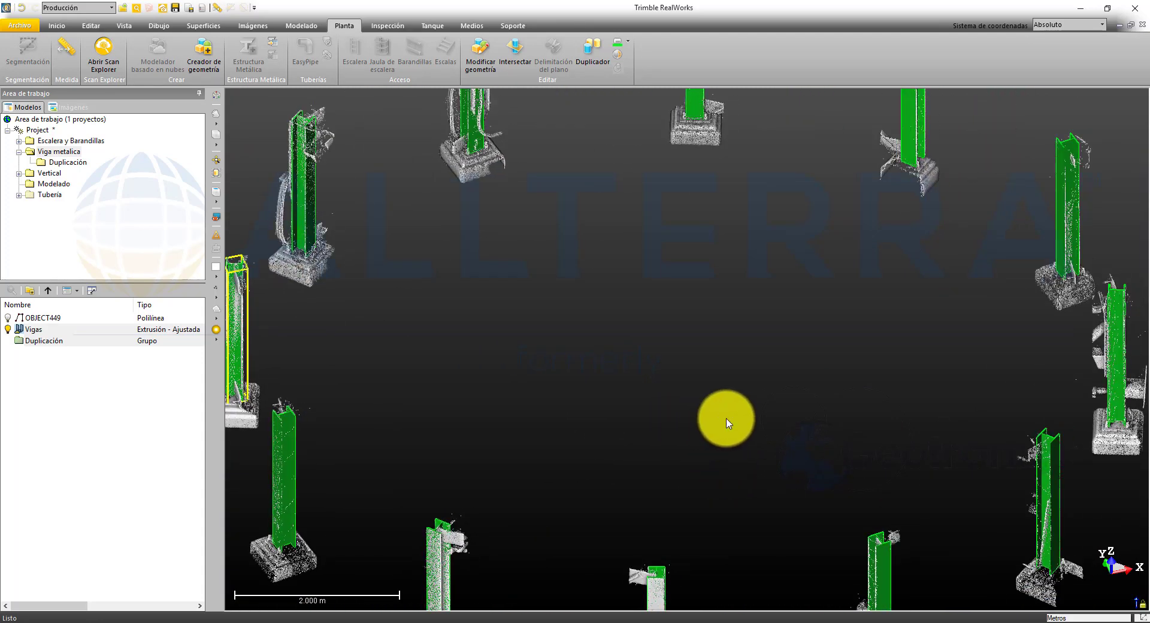
scroll(727, 423, down, 4)
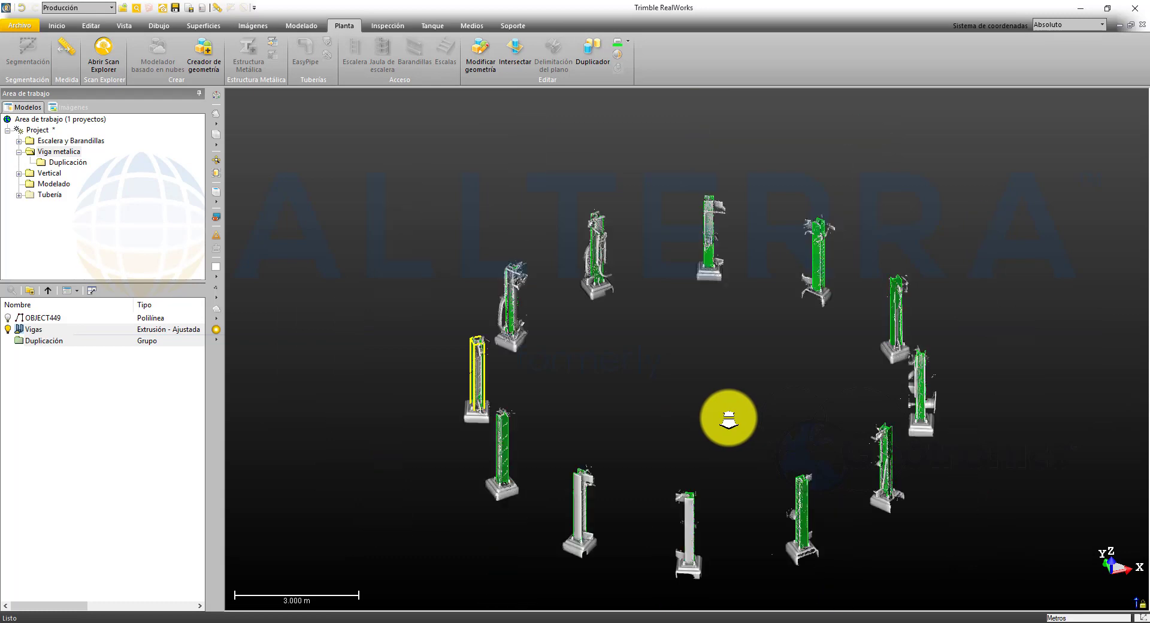